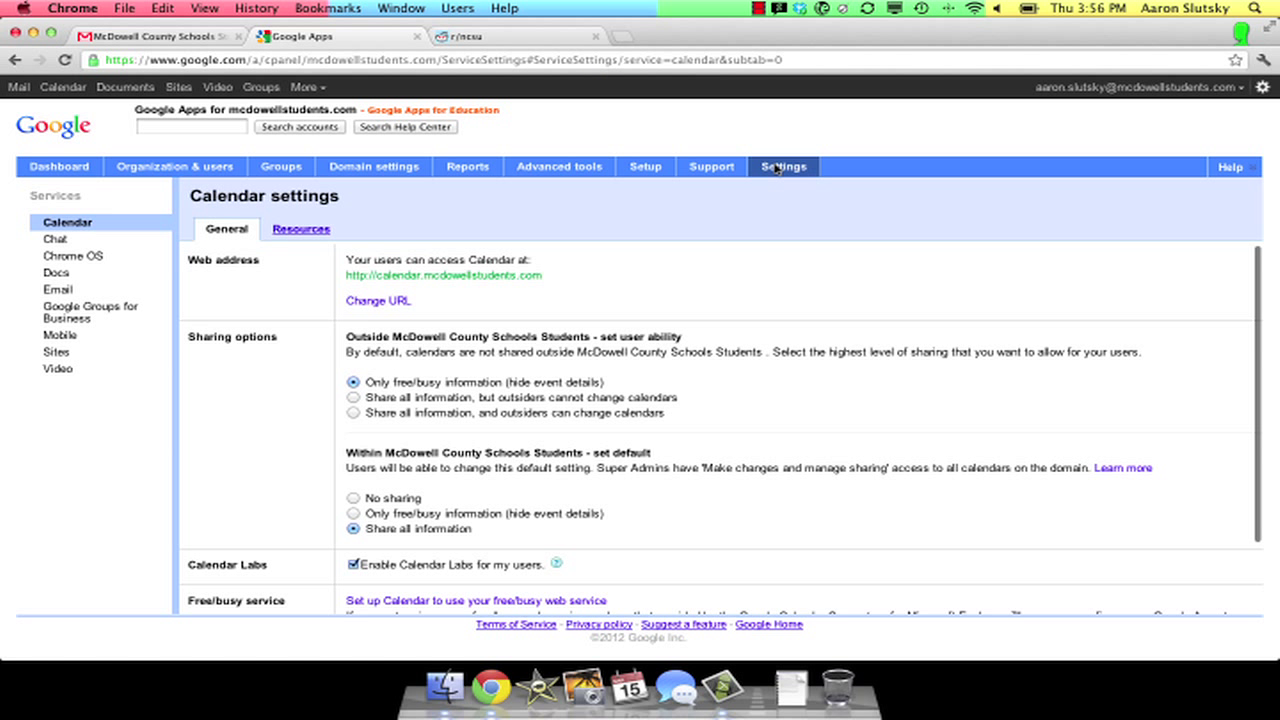
Open the domain's Chrome OS settings and scroll down to the Extensions section.
{"action": "left_click", "coordinate": [101, 259]}
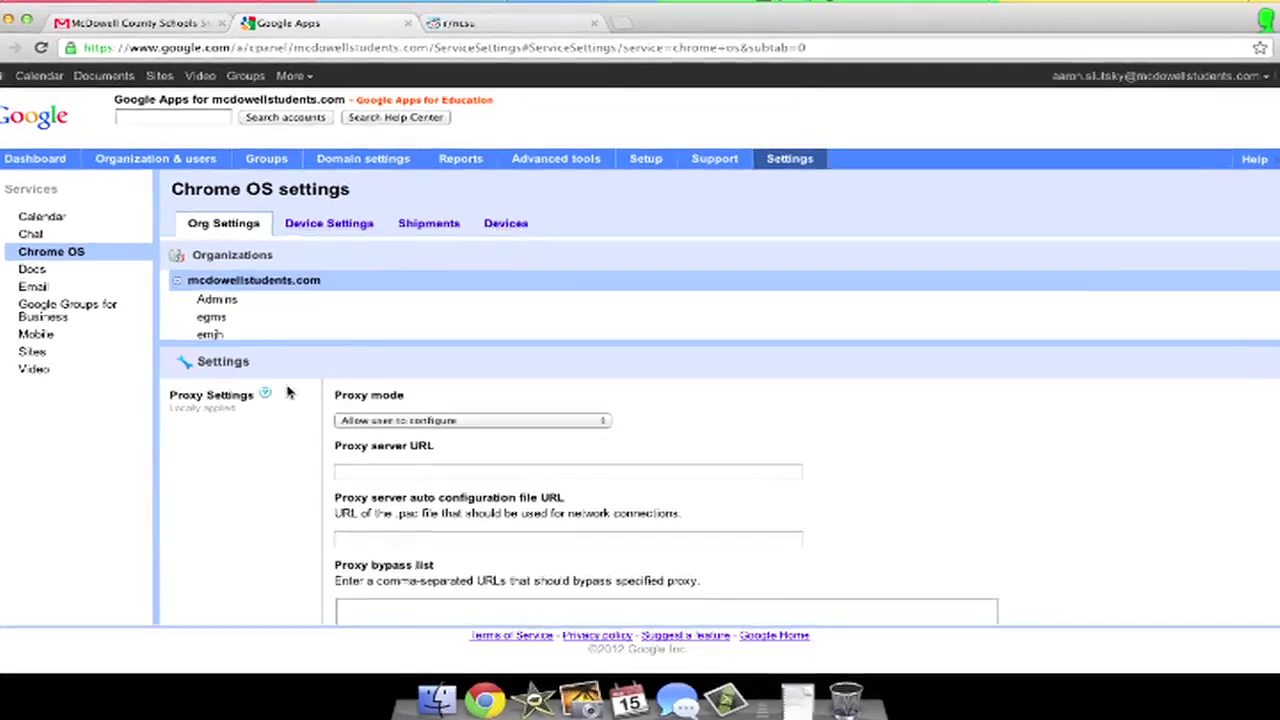
{"action": "scroll", "coordinate": [300, 395], "scroll_direction": "down", "scroll_amount": 10}
{"action": "scroll", "coordinate": [170, 402], "scroll_direction": "down", "scroll_amount": 15}
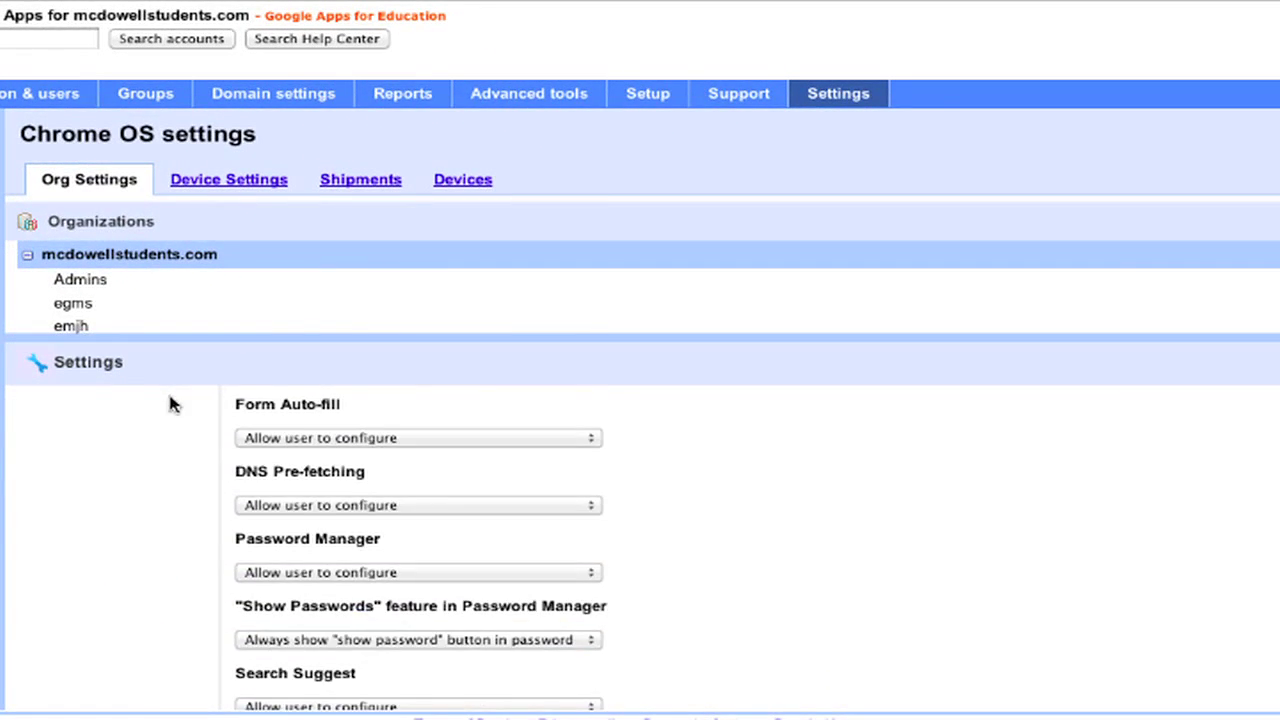
{"action": "scroll", "coordinate": [170, 422], "scroll_direction": "down", "scroll_amount": 8}
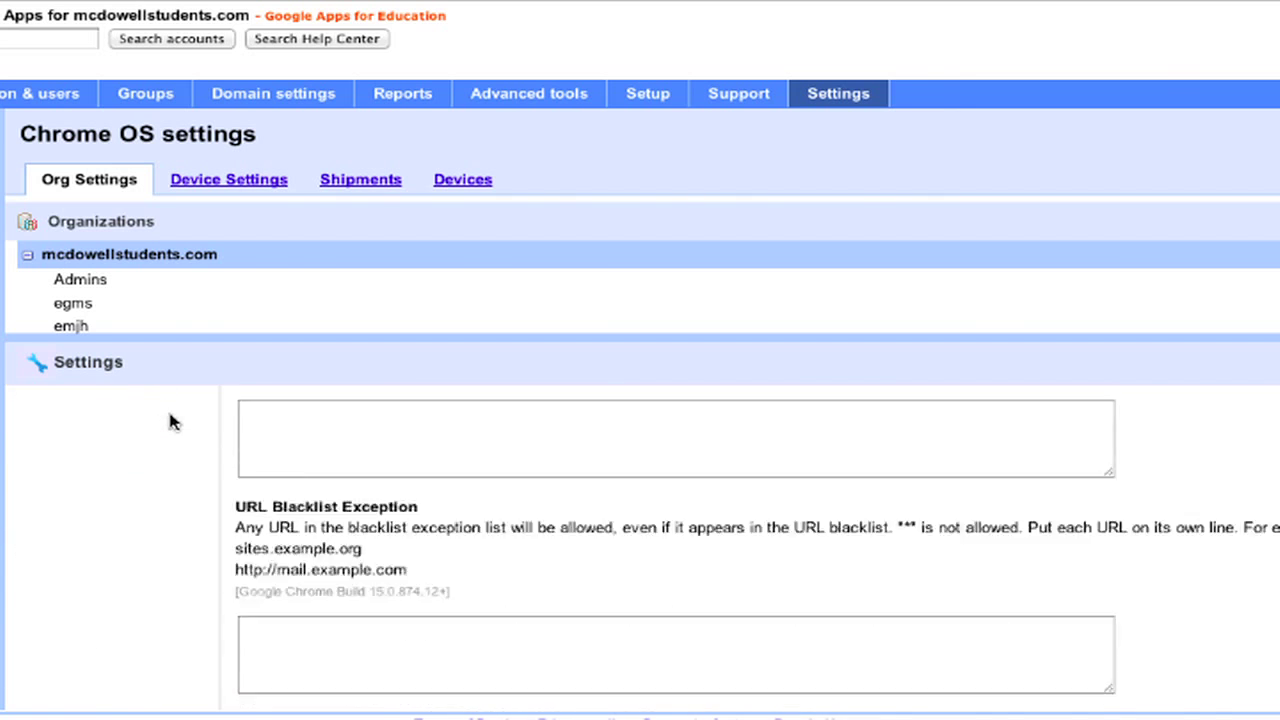
{"action": "scroll", "coordinate": [170, 422], "scroll_direction": "down", "scroll_amount": 2}
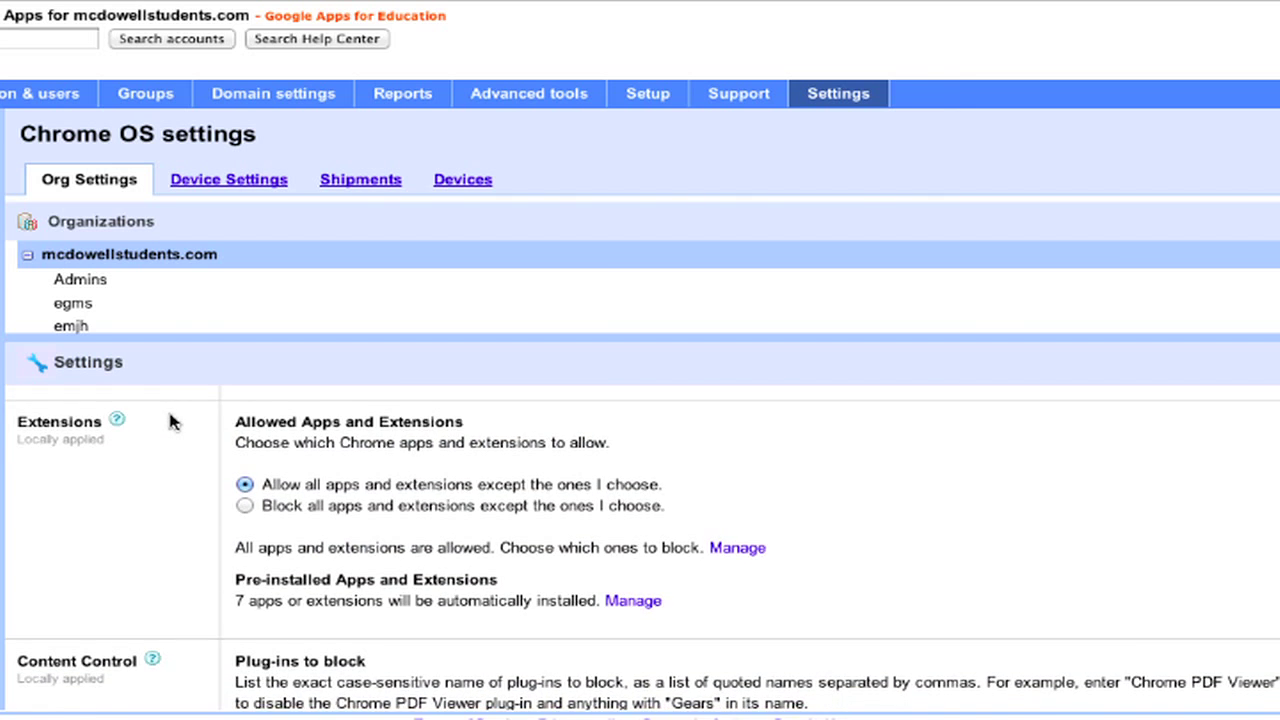
{"action": "scroll", "coordinate": [170, 422], "scroll_direction": "down", "scroll_amount": 1}
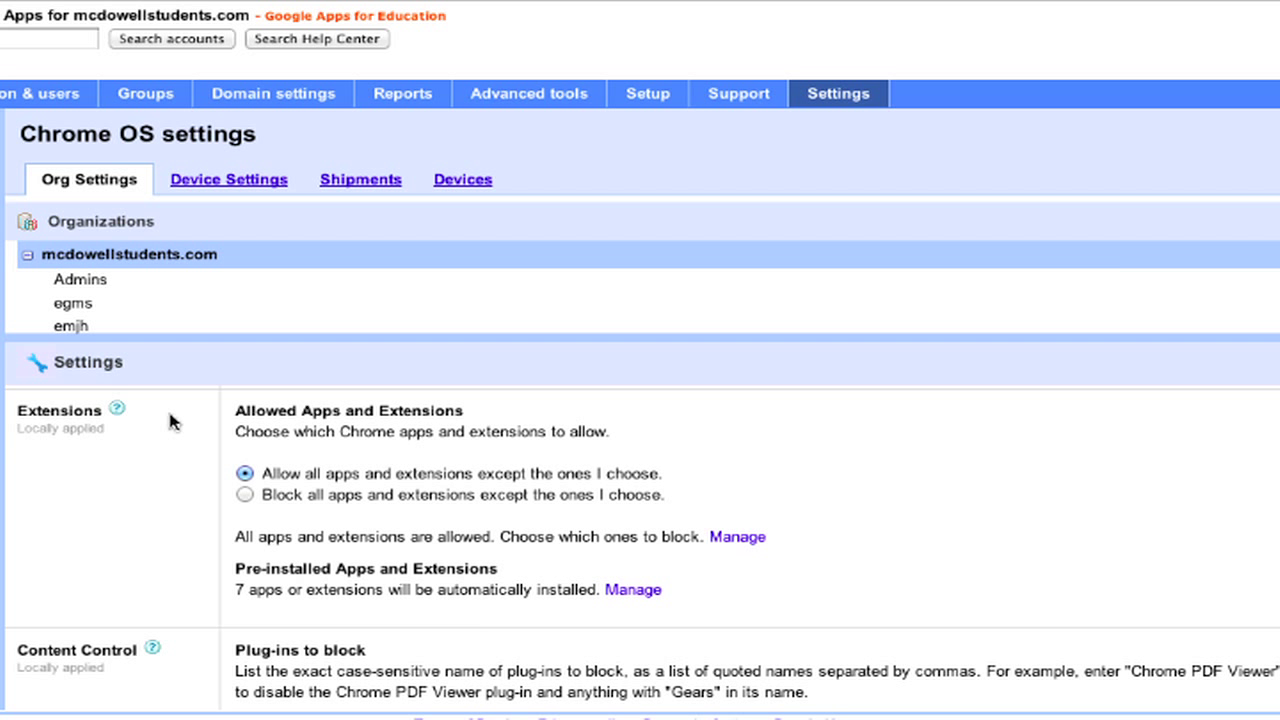
{"action": "scroll", "coordinate": [660, 480], "scroll_direction": "up", "scroll_amount": 1}
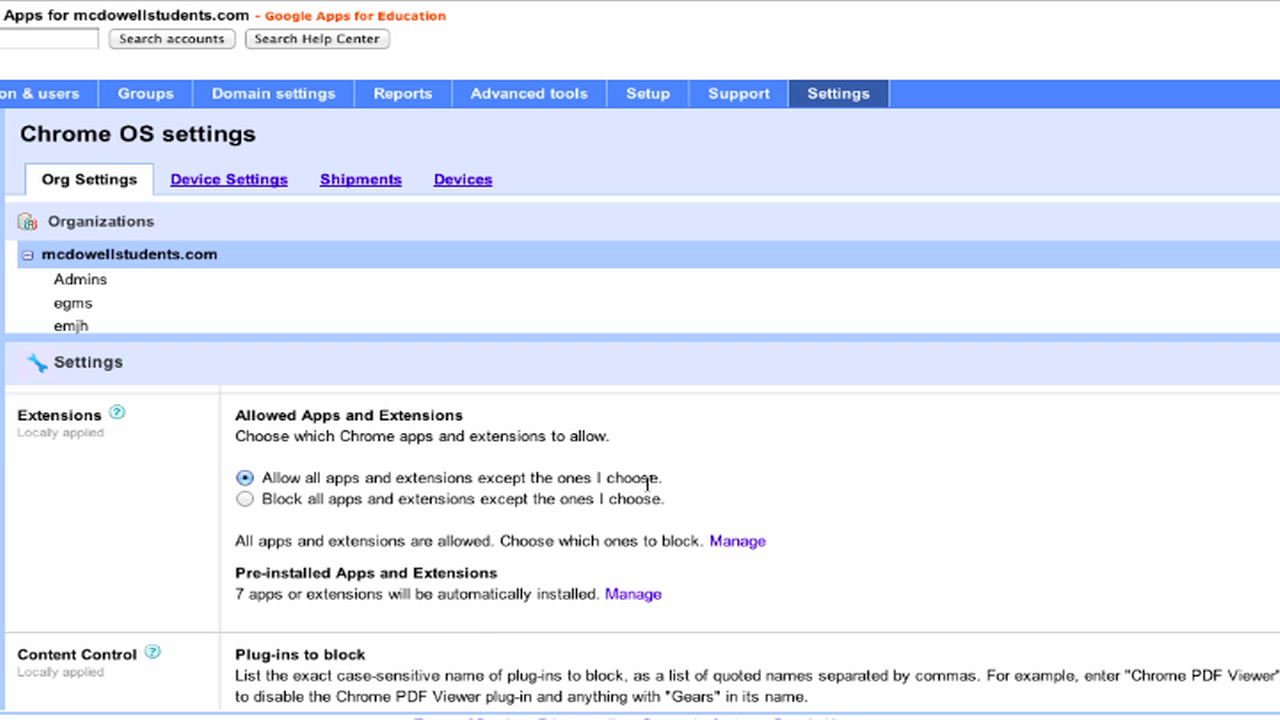
Search the block list's Web Store for 'tarheels' and inspect the first UNC Tar Heels result.
{"action": "left_click", "coordinate": [740, 540]}
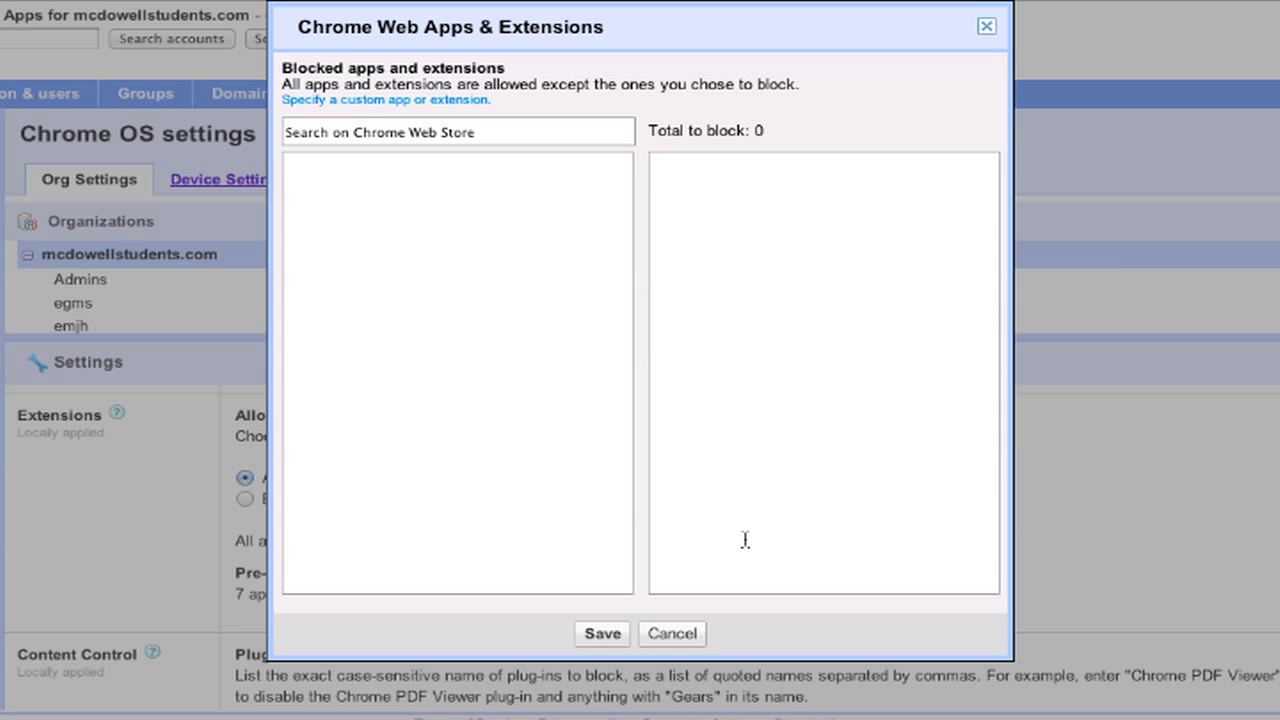
{"action": "left_click", "coordinate": [452, 134]}
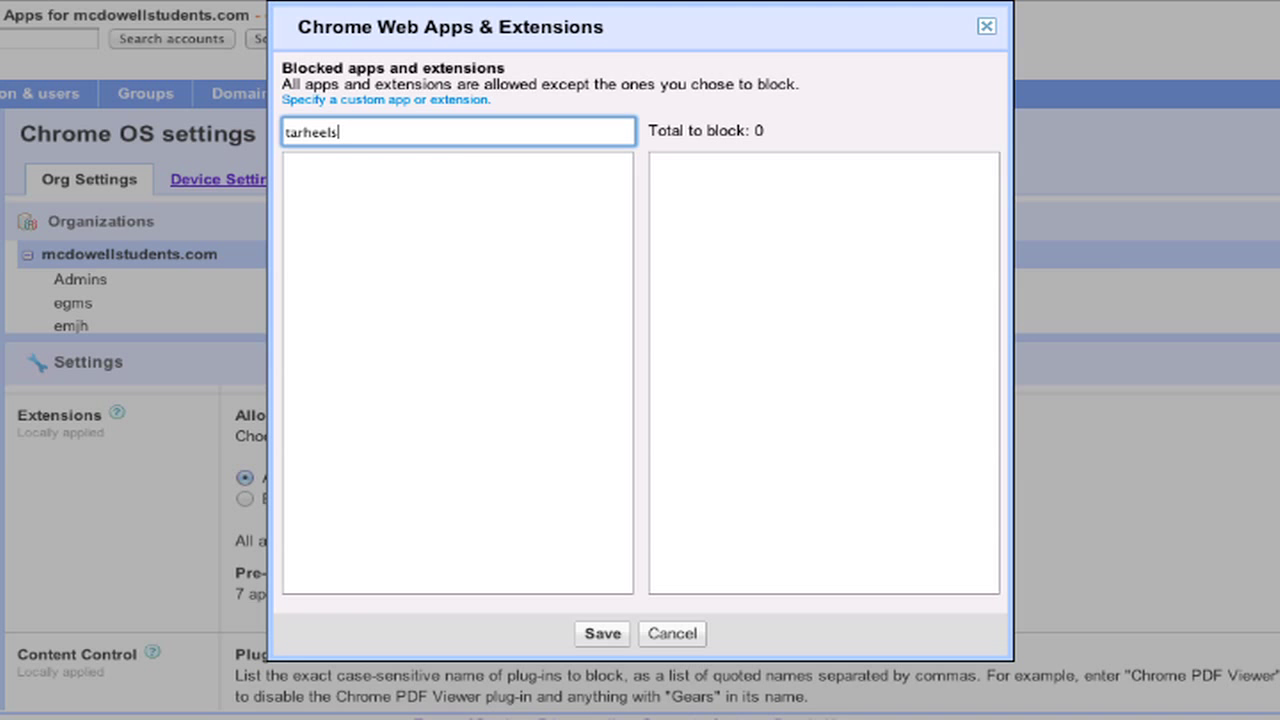
{"action": "key", "text": "Return"}
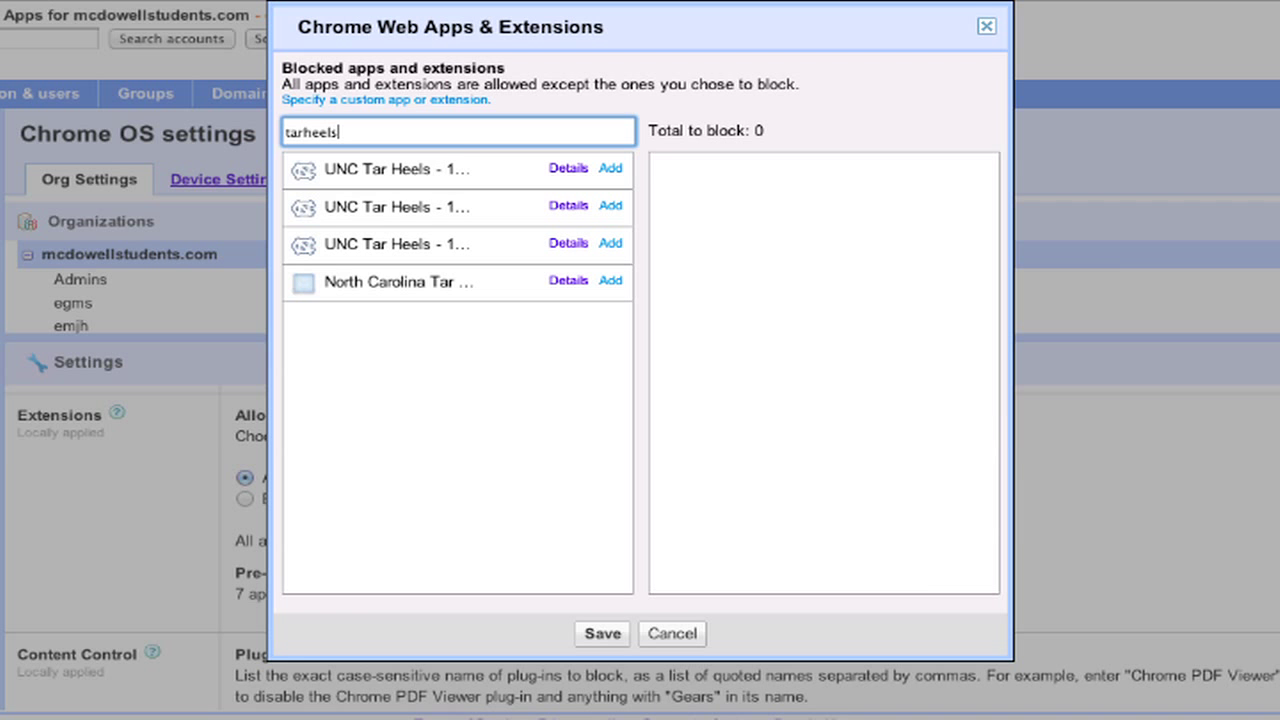
{"action": "left_click", "coordinate": [565, 170]}
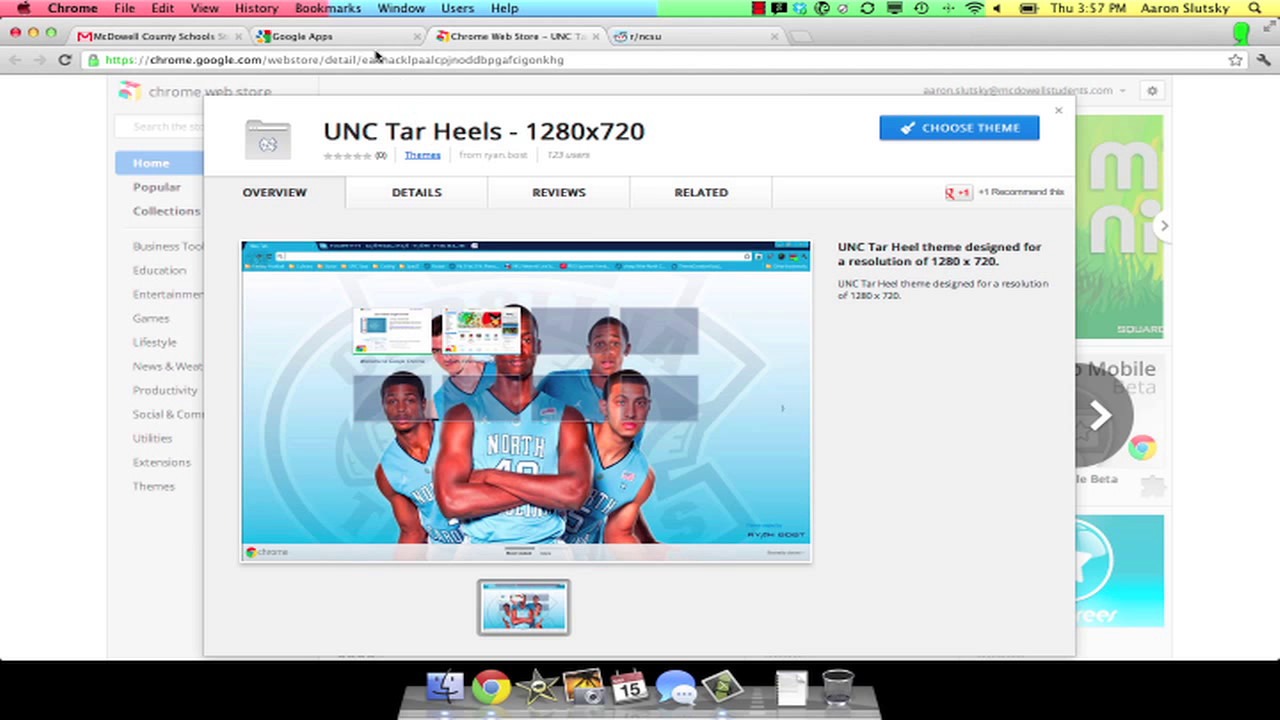
{"action": "left_click", "coordinate": [366, 38]}
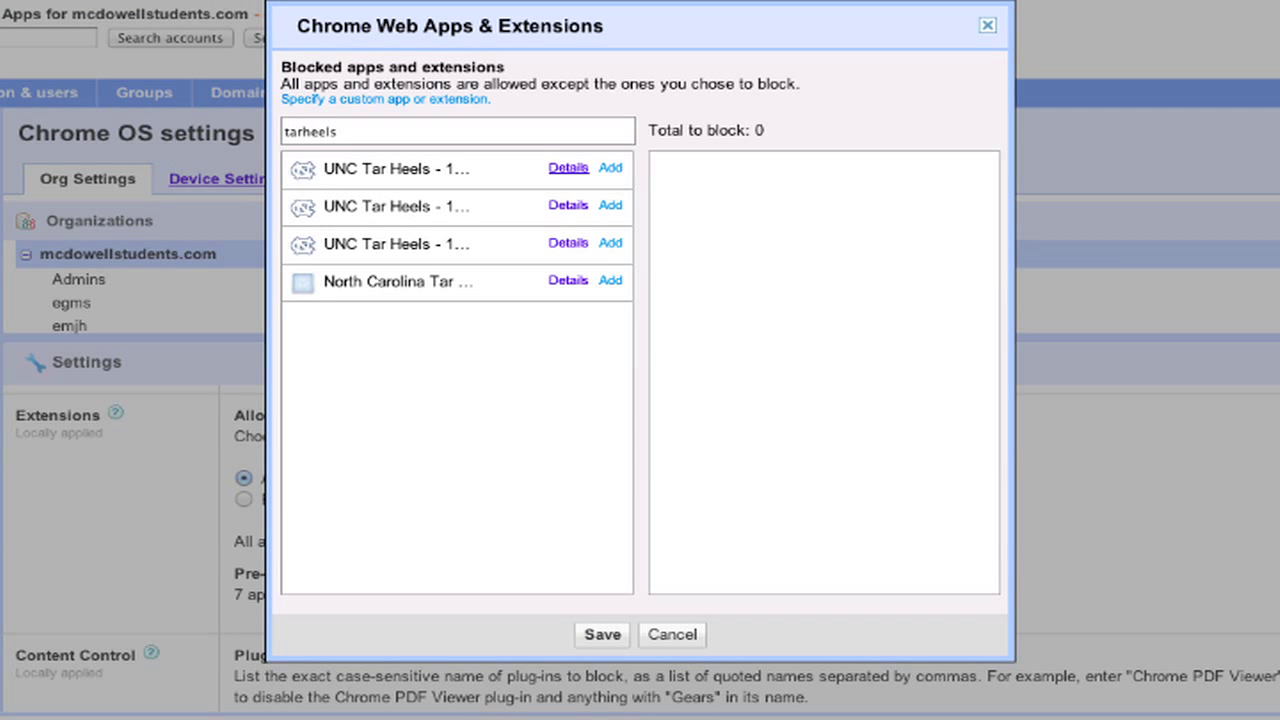
Block the three UNC Tar Heels themes and the North Carolina item, and save the policy.
{"action": "left_click", "coordinate": [608, 168]}
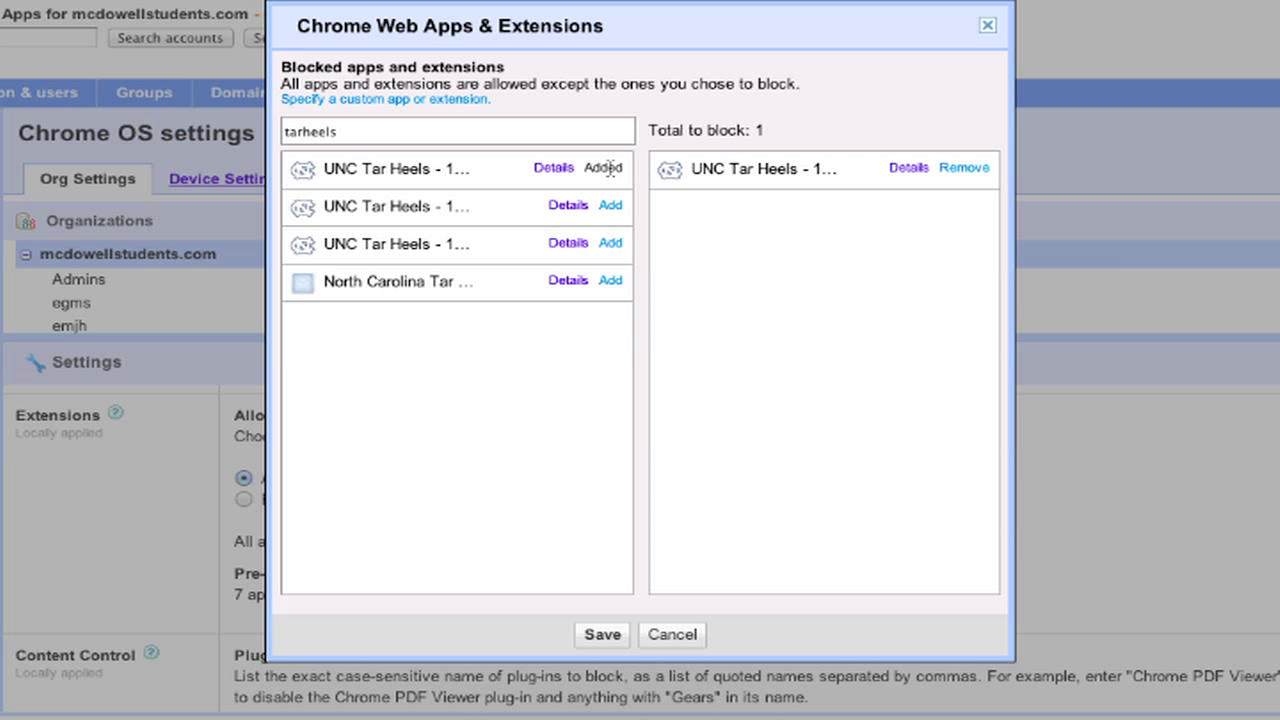
{"action": "left_click", "coordinate": [609, 206]}
{"action": "left_click", "coordinate": [609, 243]}
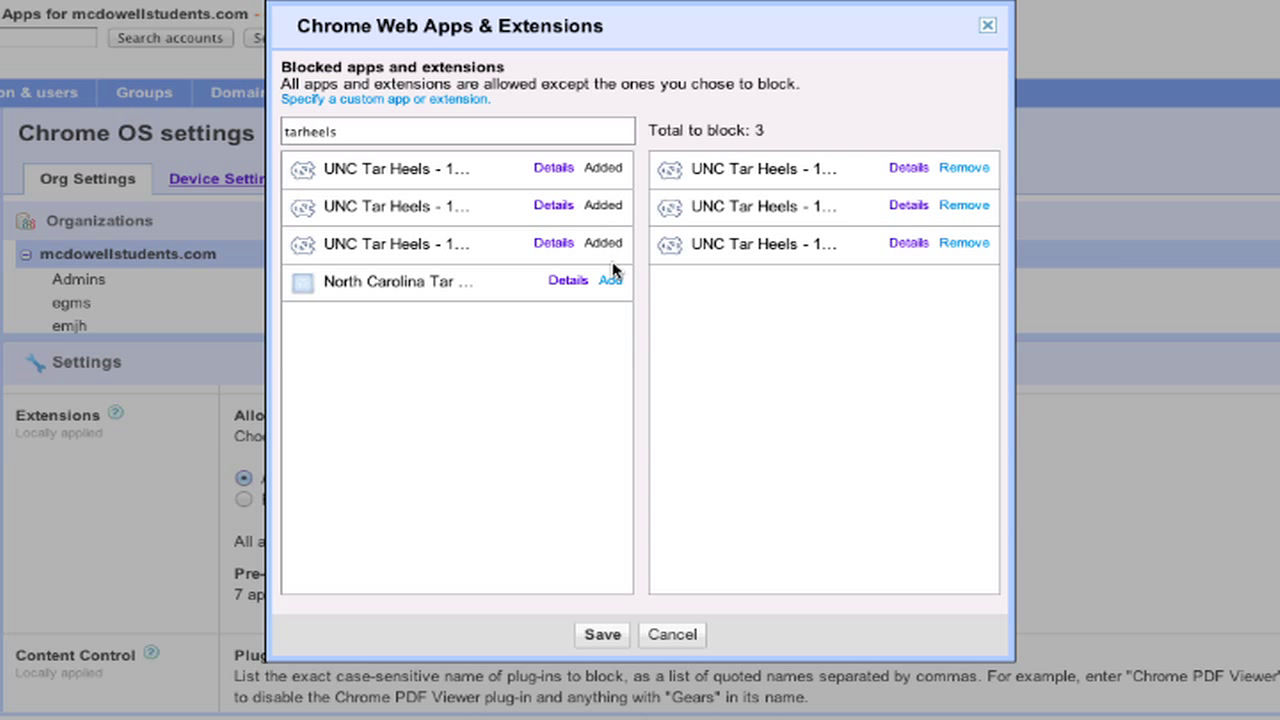
{"action": "left_click", "coordinate": [609, 280]}
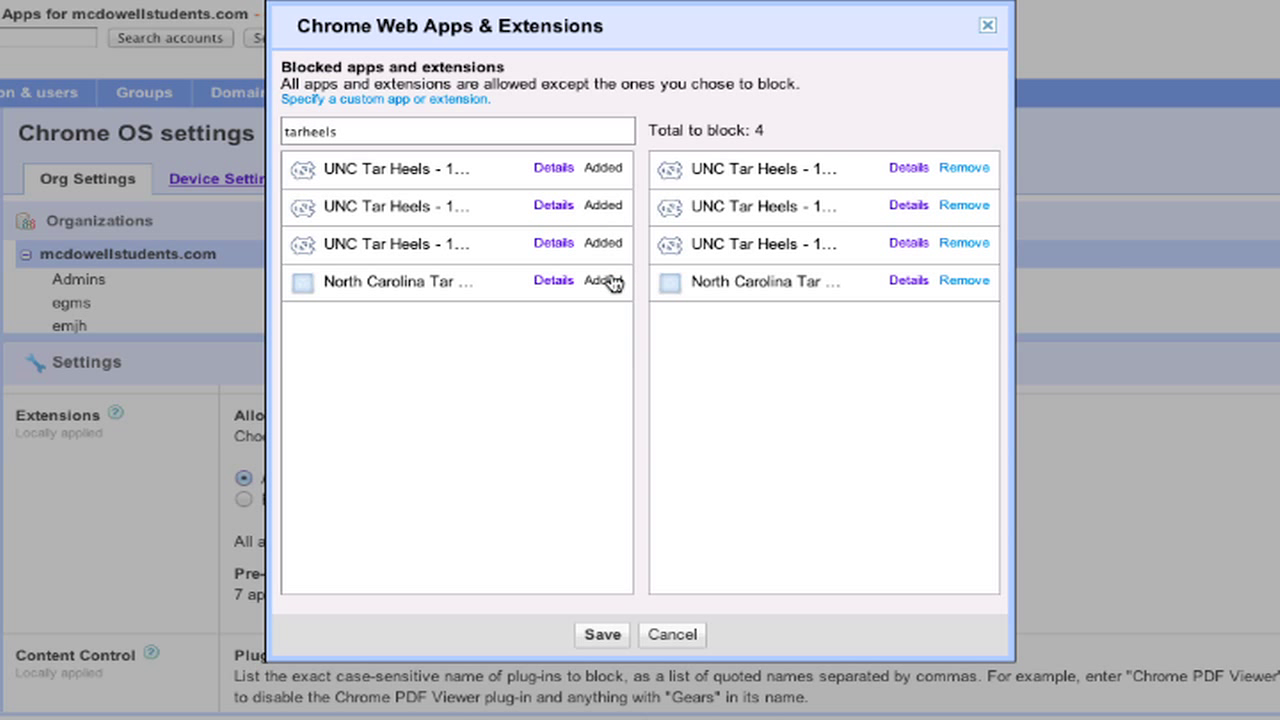
{"action": "left_click", "coordinate": [603, 634]}
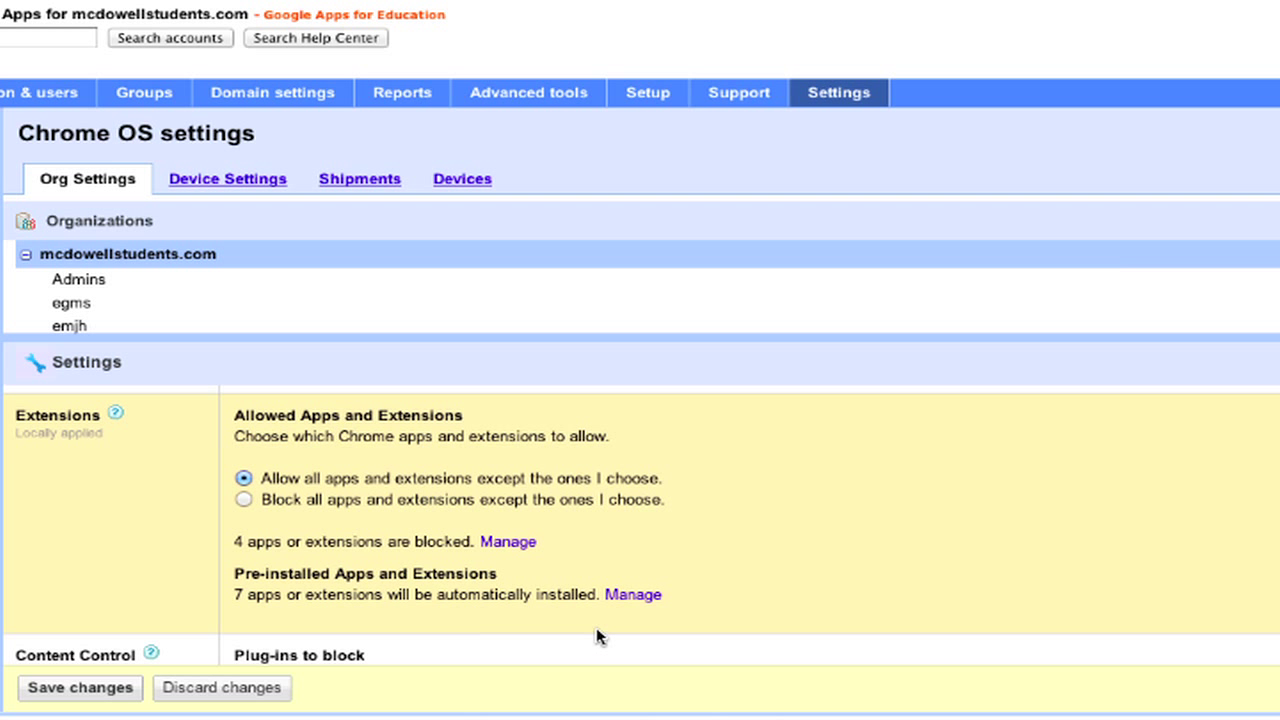
{"action": "left_click", "coordinate": [103, 688]}
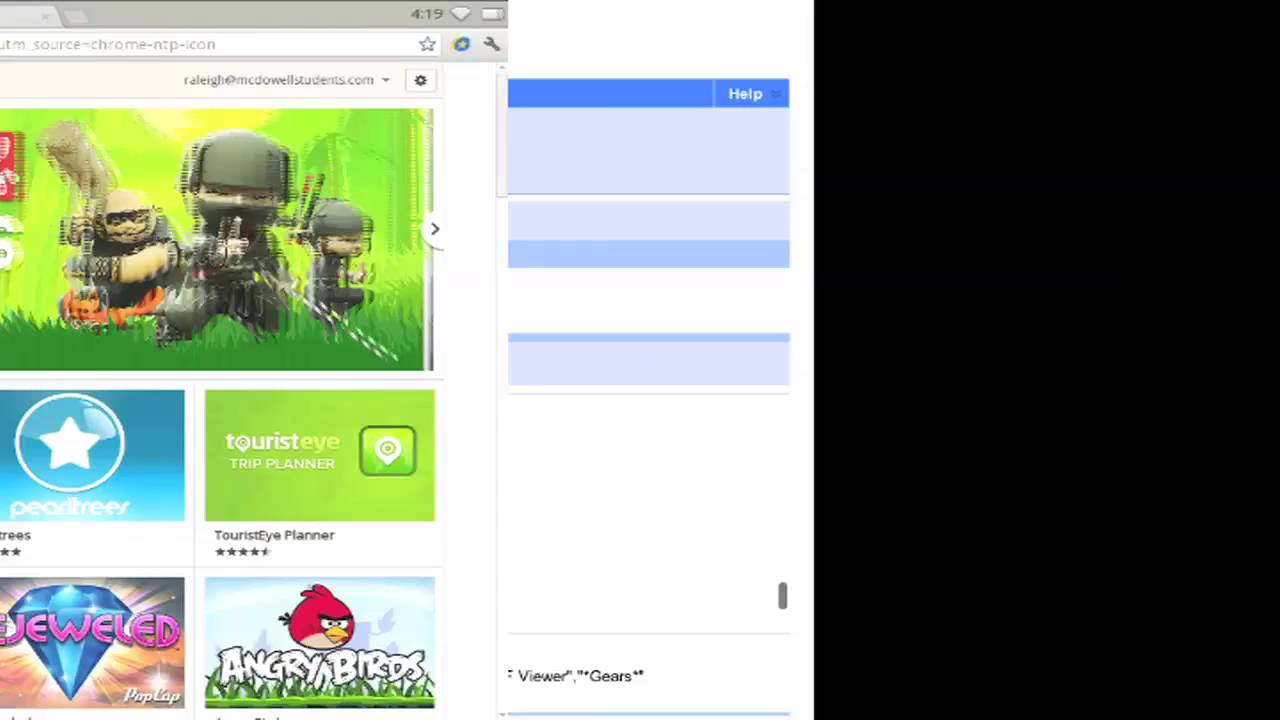
Search 'tarheels' and attempt to install North Carolina Tar Heels Basketball, which admin policy refuses.
{"action": "type", "text": "tarheels"}
{"action": "key", "text": "Return"}
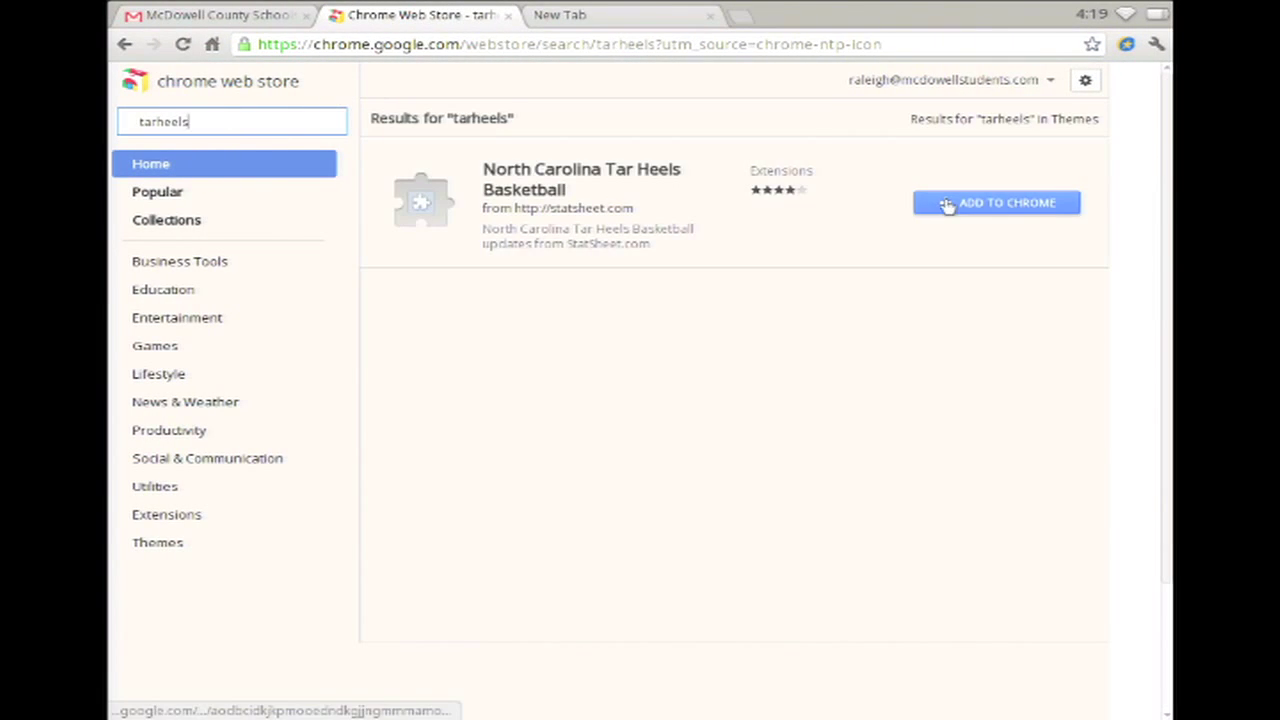
{"action": "left_click", "coordinate": [946, 203]}
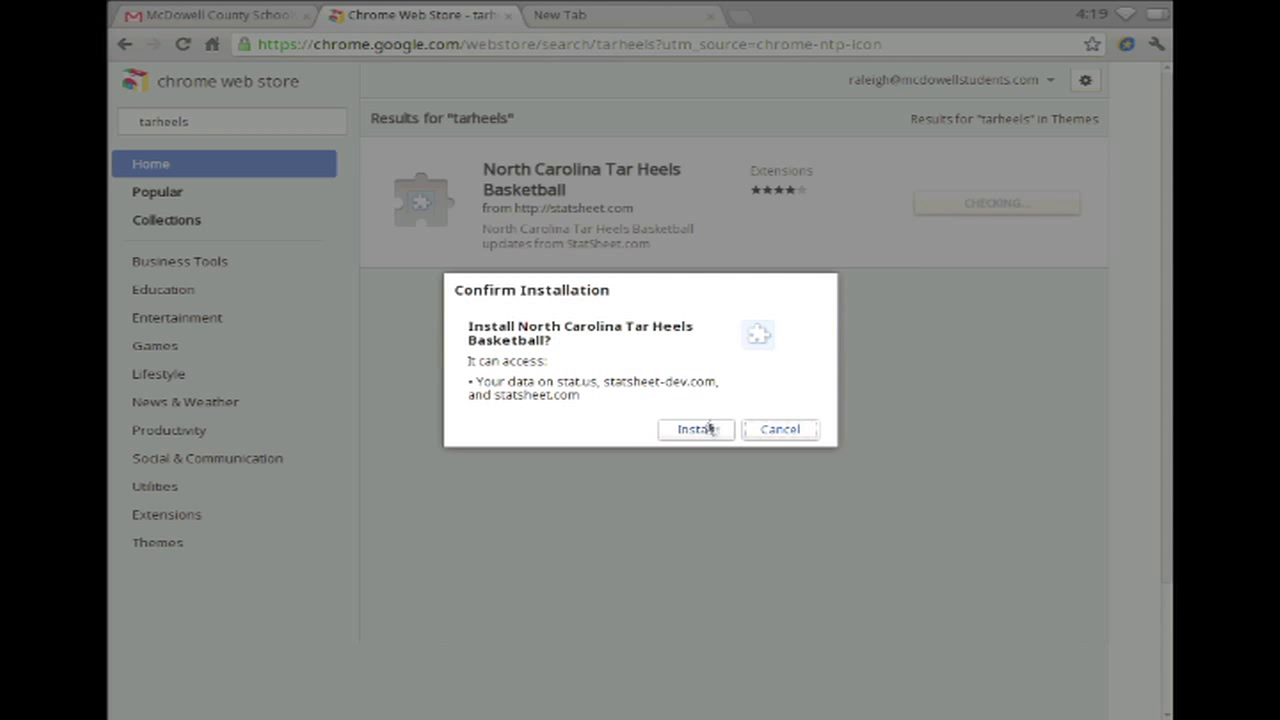
{"action": "left_click", "coordinate": [706, 429]}
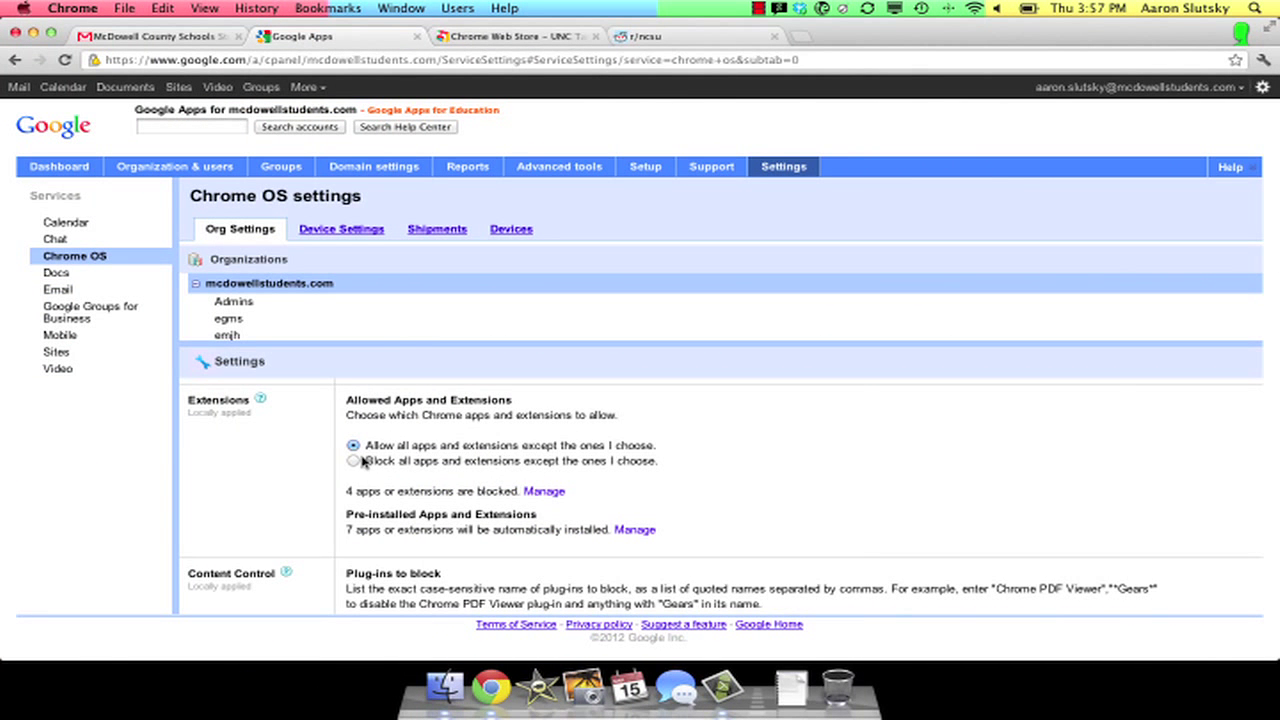
Switch to blocking all except chosen, allow only NC State Wolfpack via an 'ncstate' search, and save.
{"action": "left_click", "coordinate": [353, 461]}
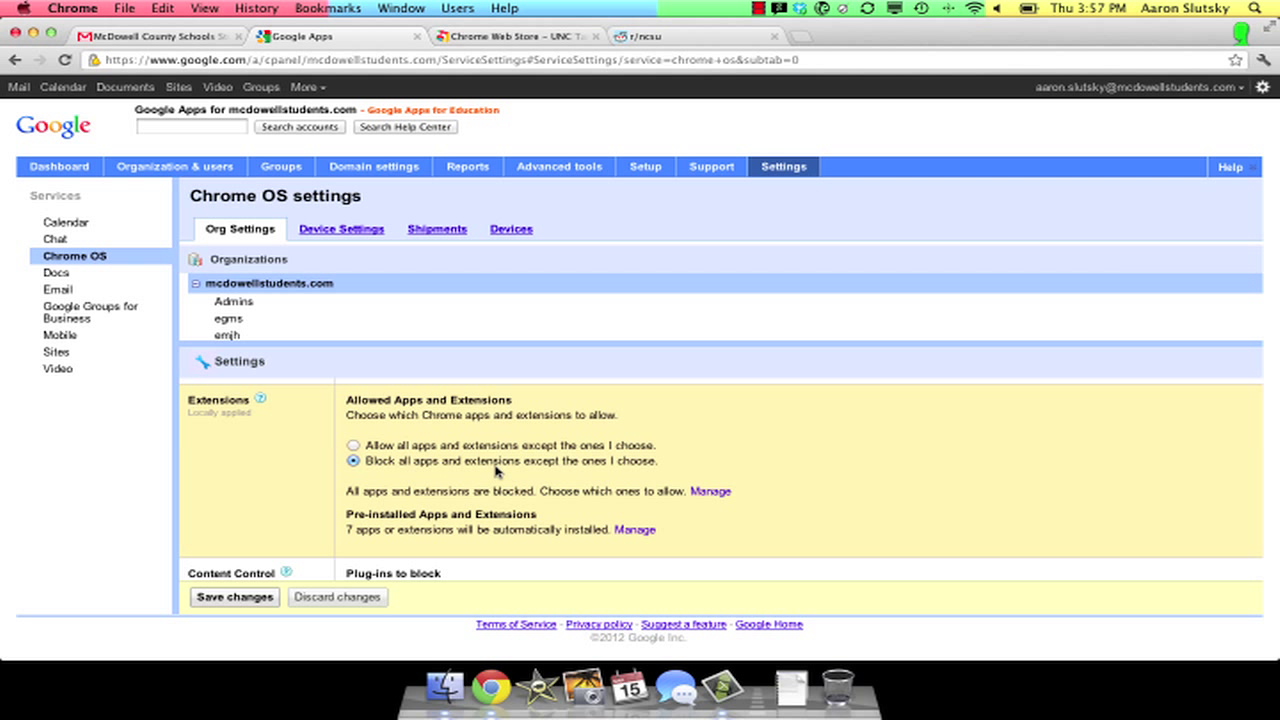
{"action": "left_click", "coordinate": [708, 492]}
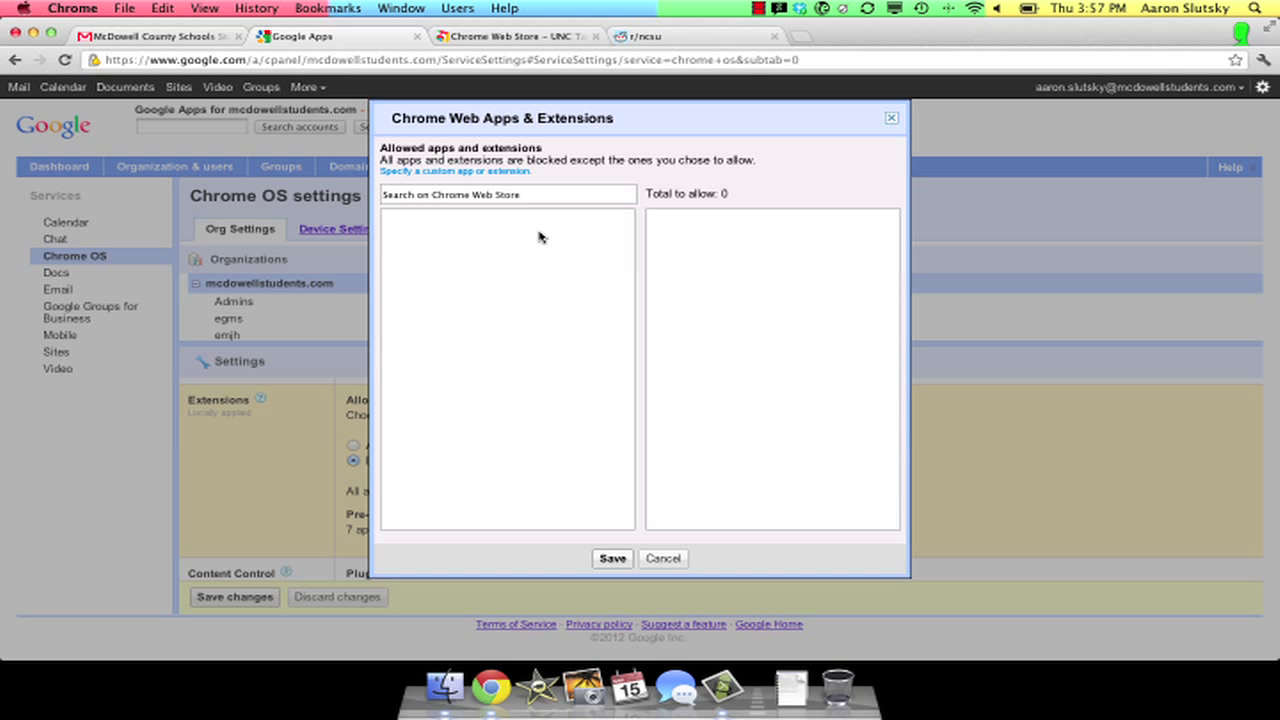
{"action": "left_click", "coordinate": [519, 196]}
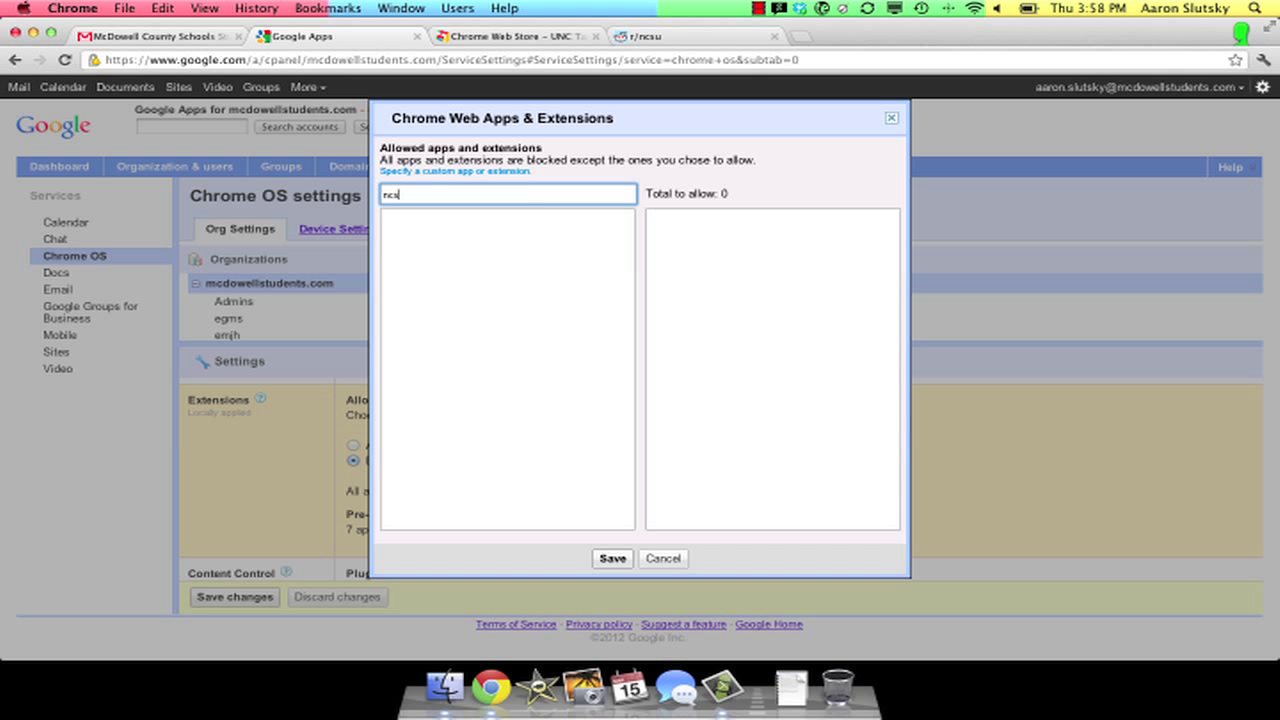
{"action": "type", "text": "ncstate"}
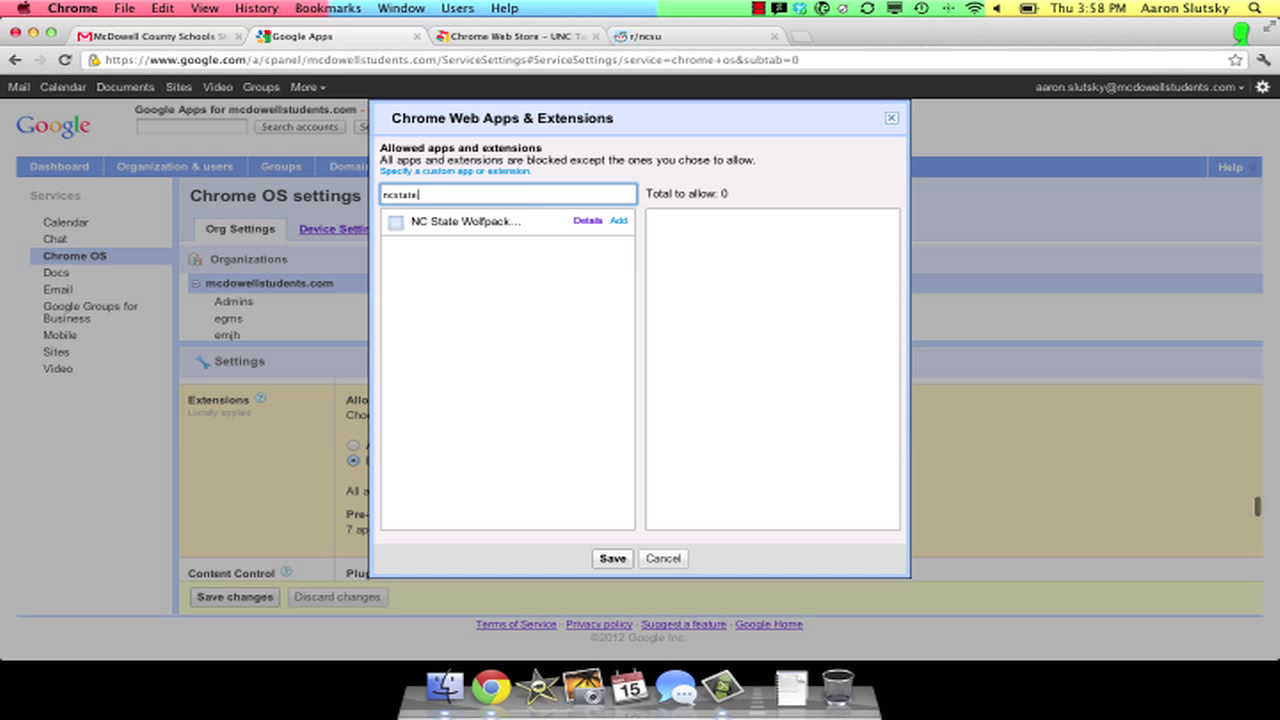
{"action": "left_click", "coordinate": [619, 222]}
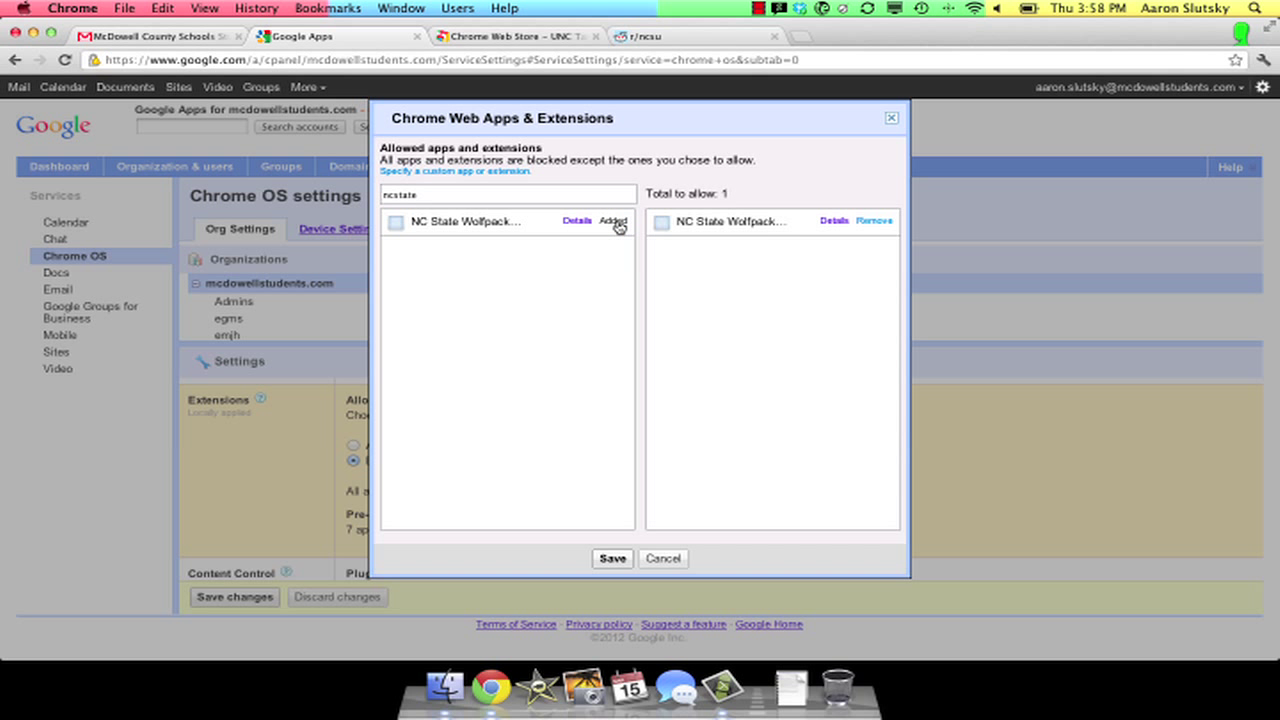
{"action": "left_click", "coordinate": [613, 559]}
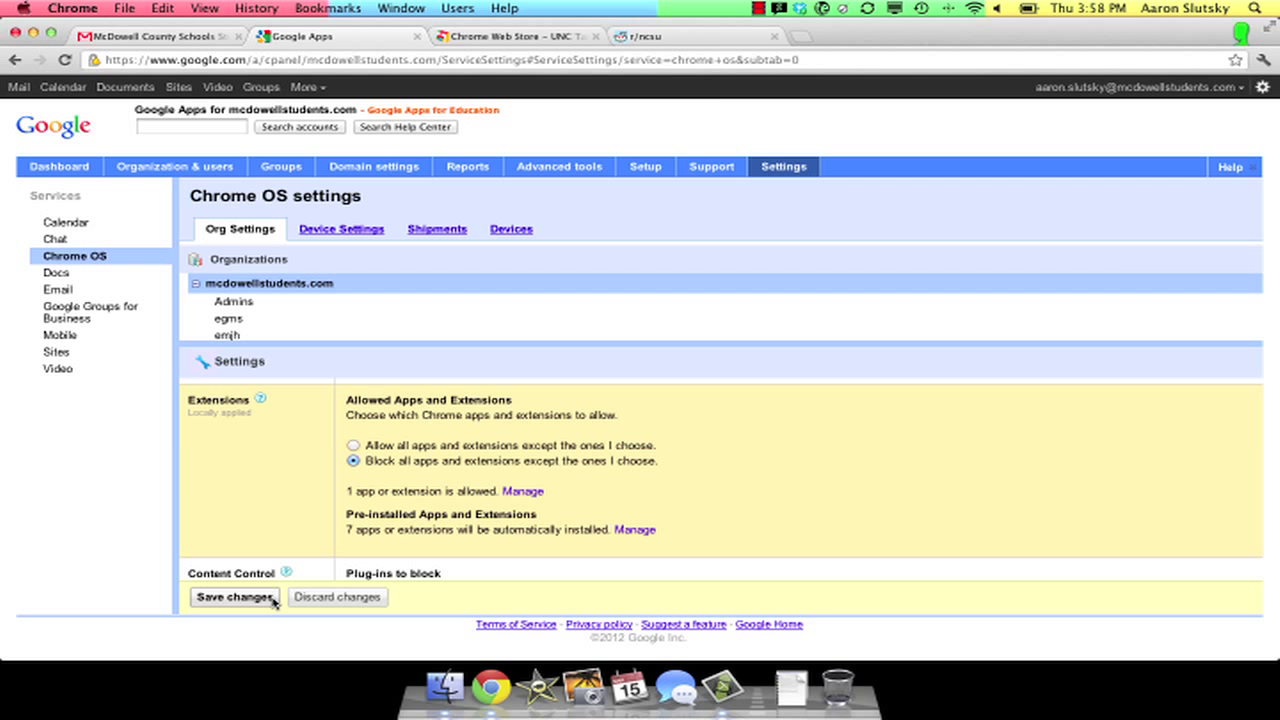
{"action": "left_click", "coordinate": [270, 598]}
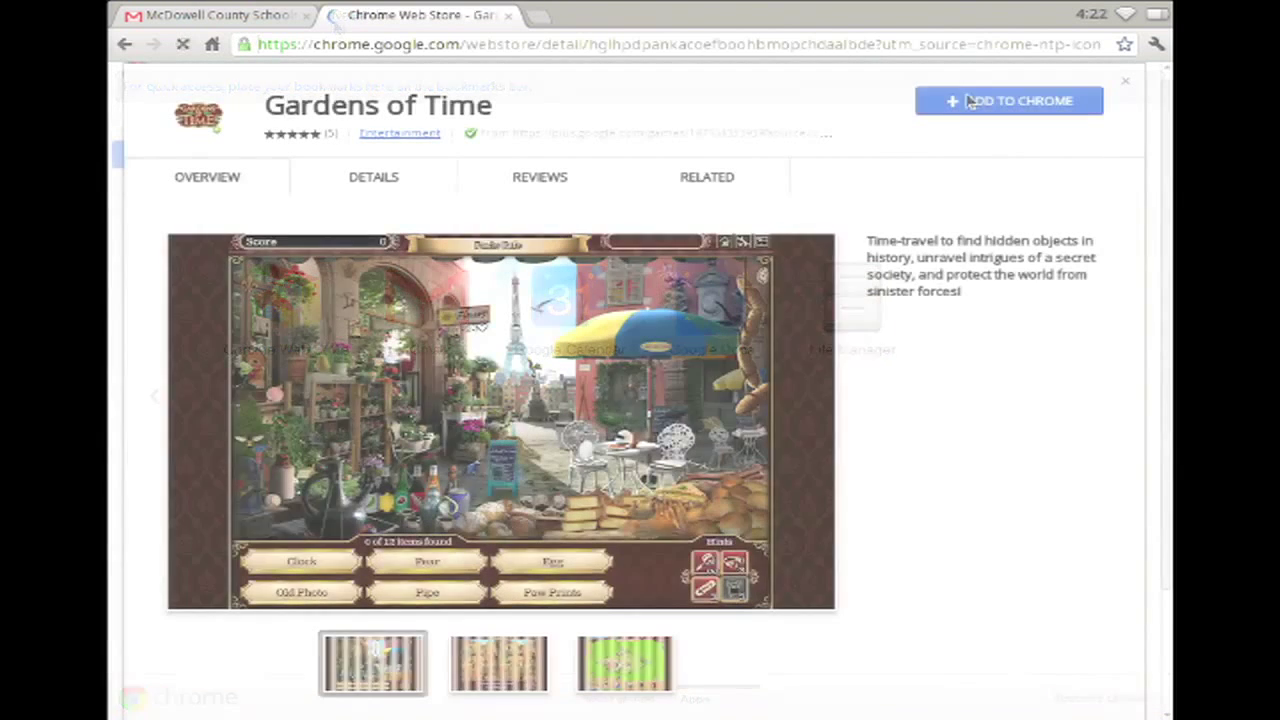
Install Gardens of Time and NC State Wolfpack Basketball, then open the Wolfpack scores popup.
{"action": "left_click", "coordinate": [970, 102]}
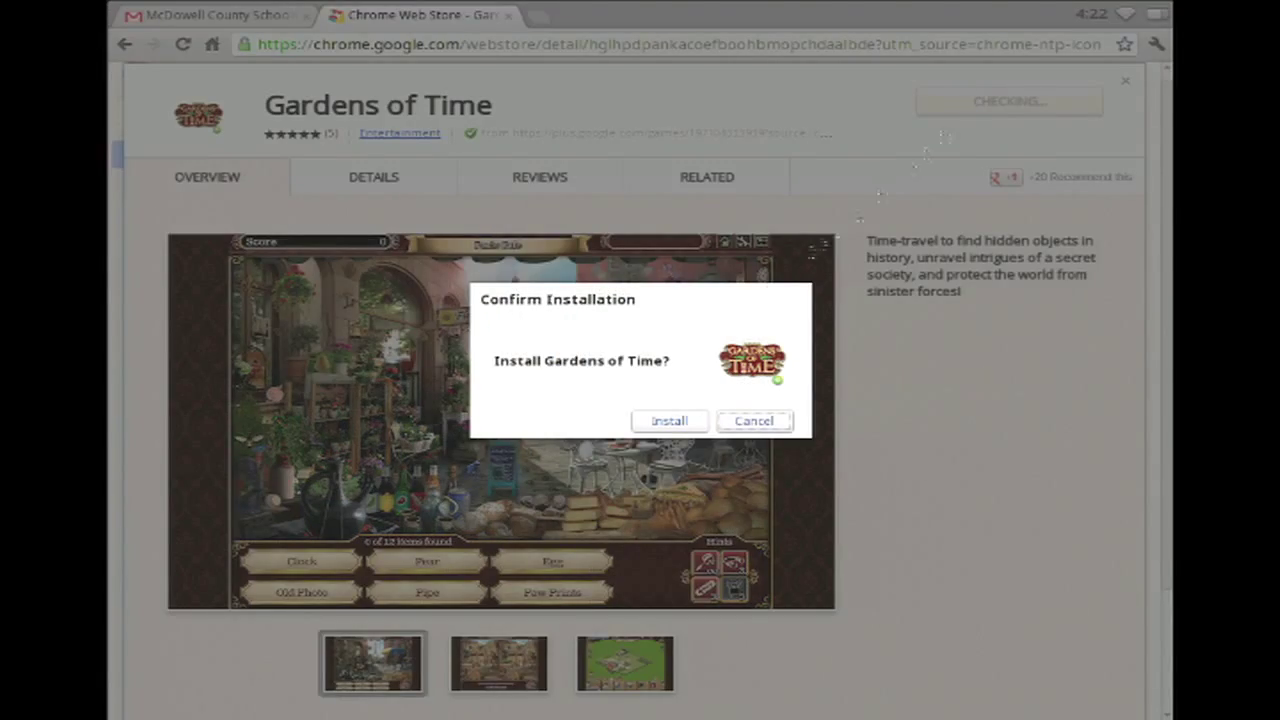
{"action": "left_click", "coordinate": [679, 422]}
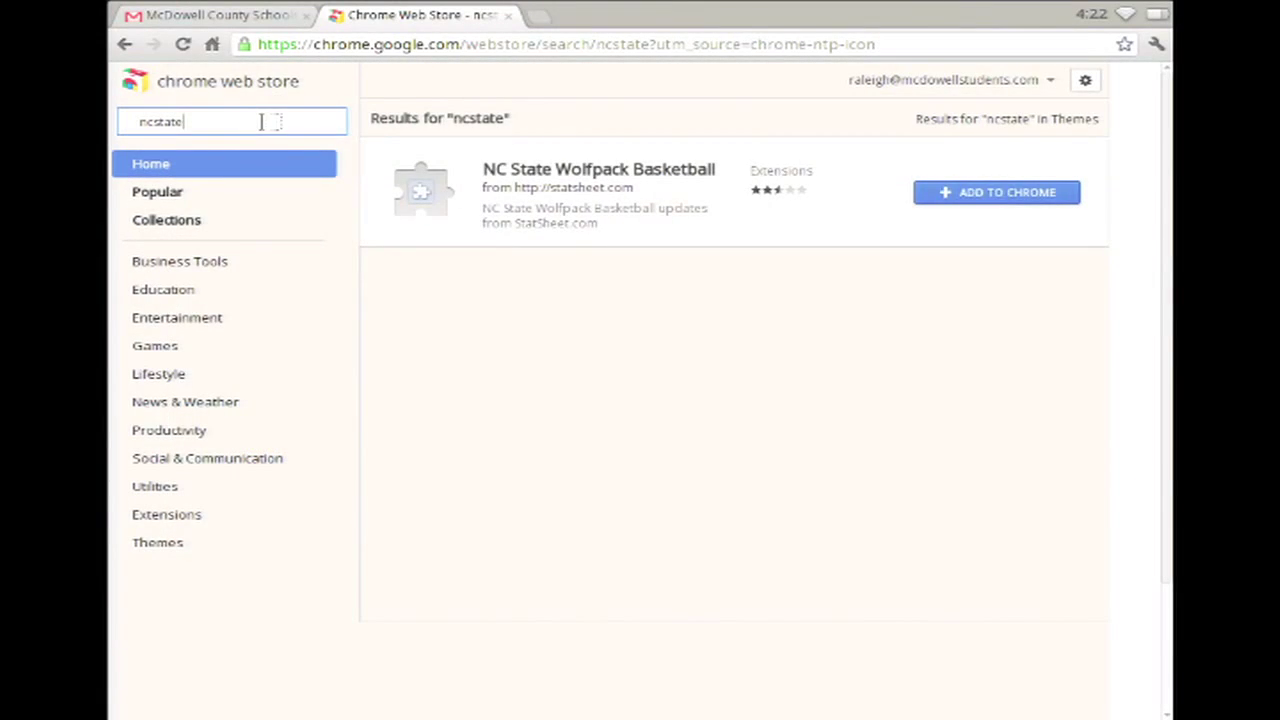
{"action": "left_click", "coordinate": [946, 194]}
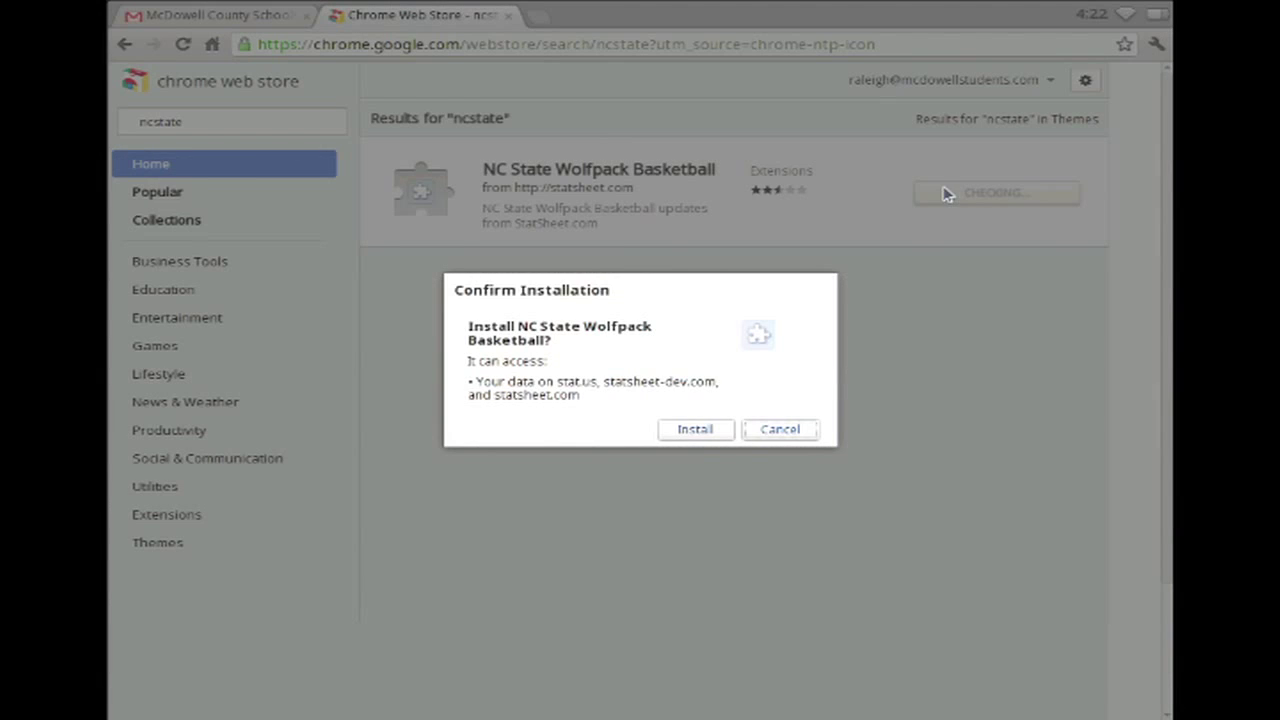
{"action": "left_click", "coordinate": [719, 430]}
{"action": "left_click", "coordinate": [1125, 45]}
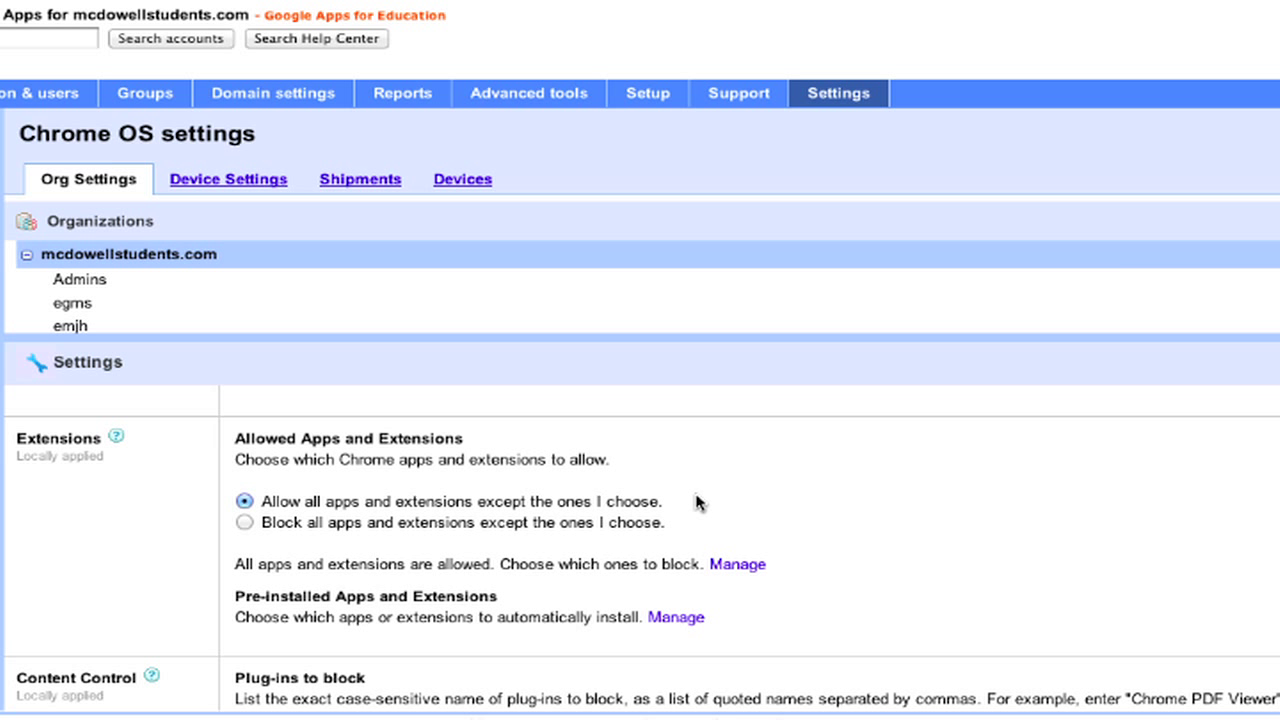
Add Offline Google Mail, Google Calendar, Edmodo and others as seven domain pre-installed apps, and save.
{"action": "left_click", "coordinate": [679, 617]}
{"action": "left_click", "coordinate": [452, 131]}
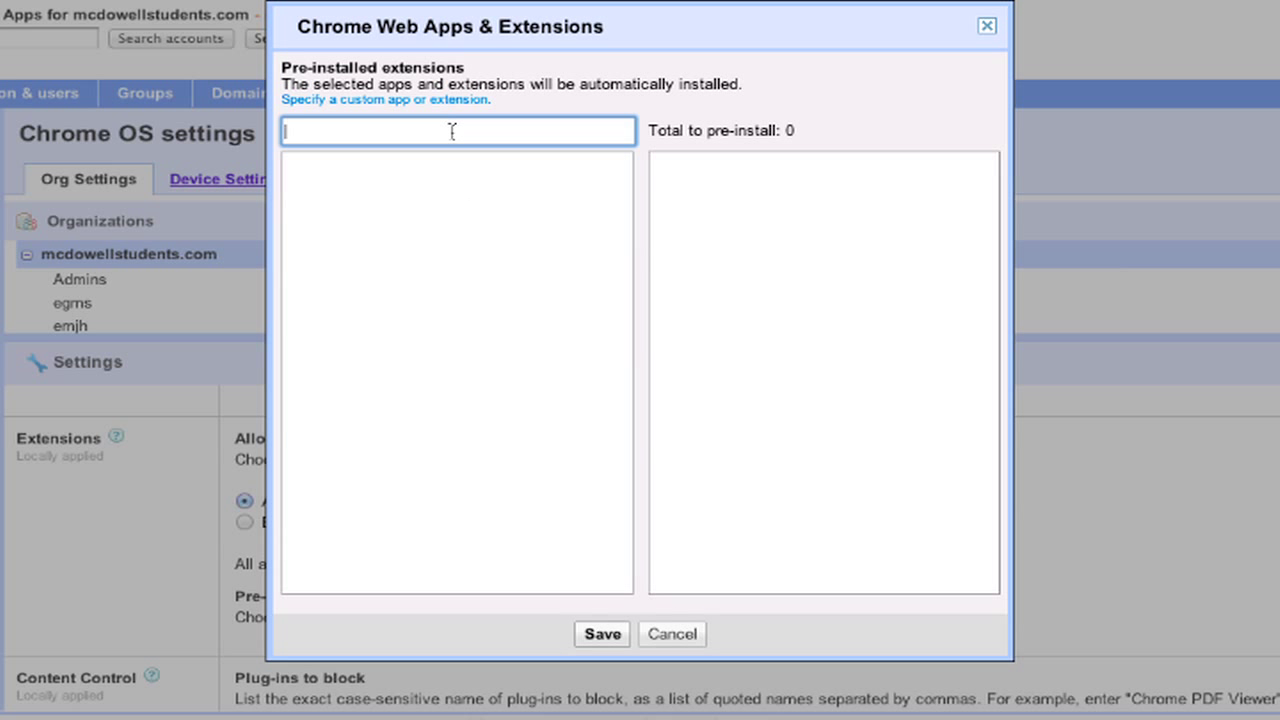
{"action": "type", "text": "gmail"}
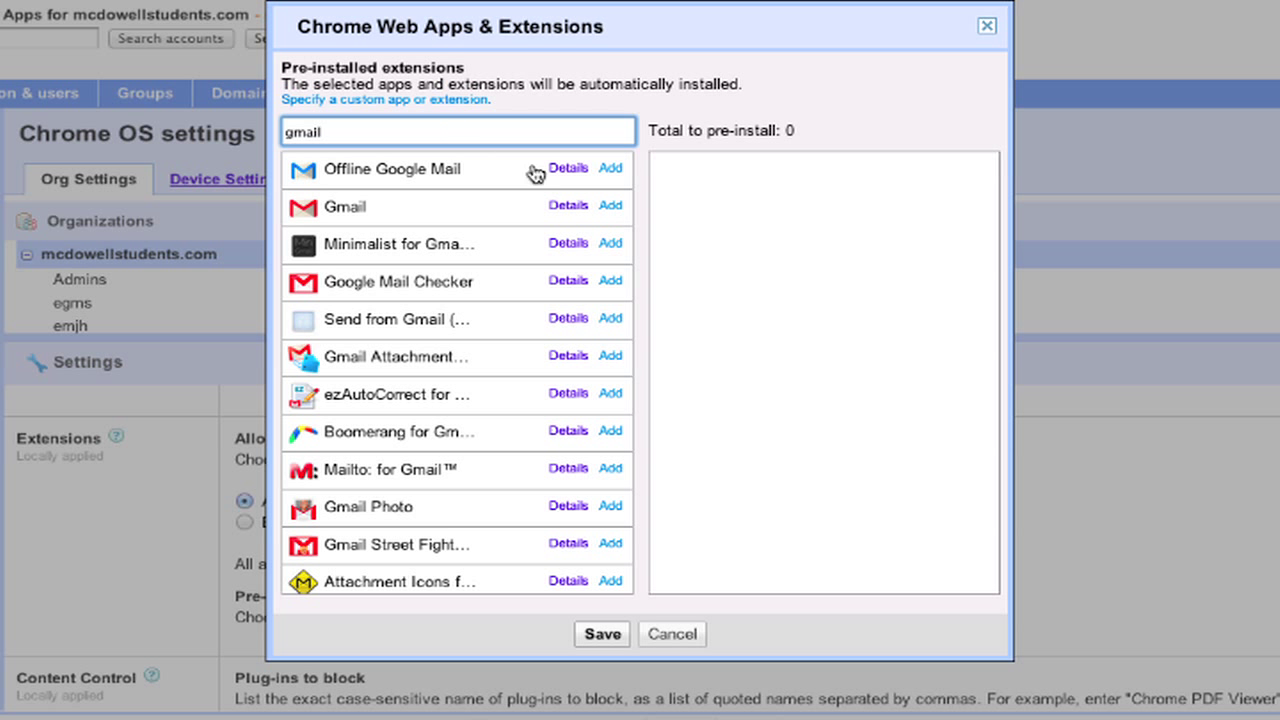
{"action": "left_click", "coordinate": [608, 171]}
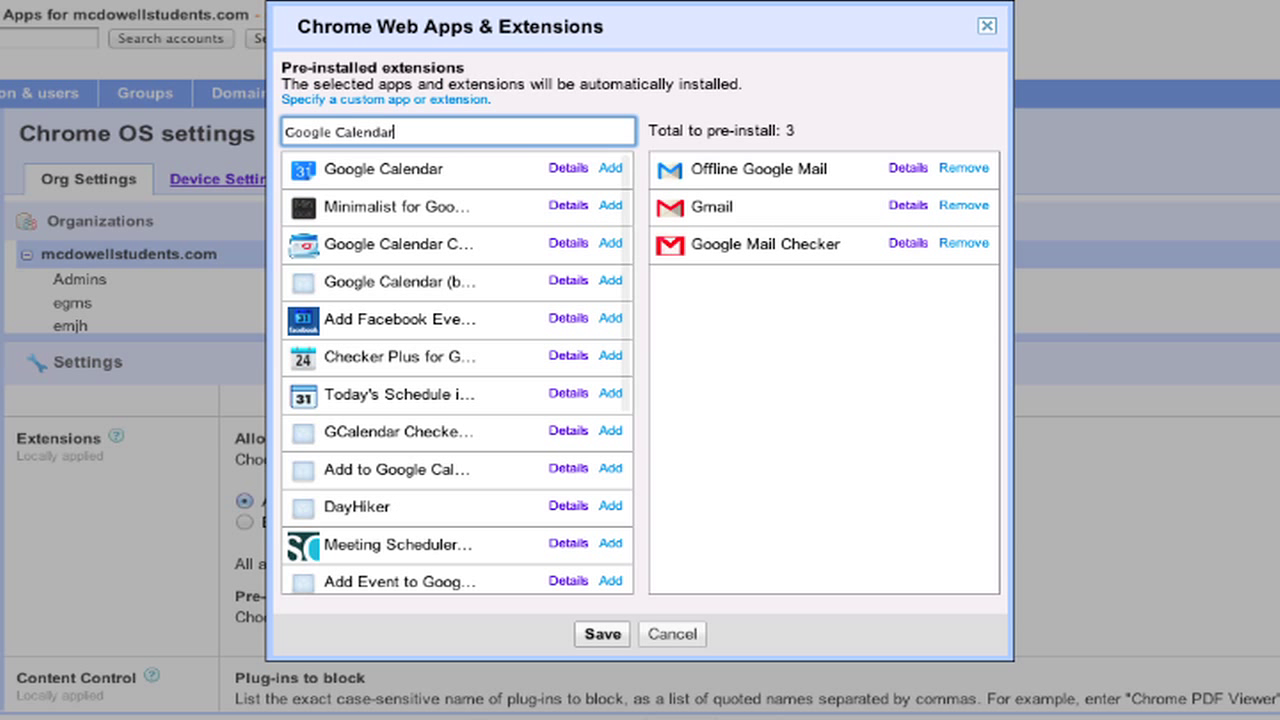
{"action": "left_click", "coordinate": [608, 170]}
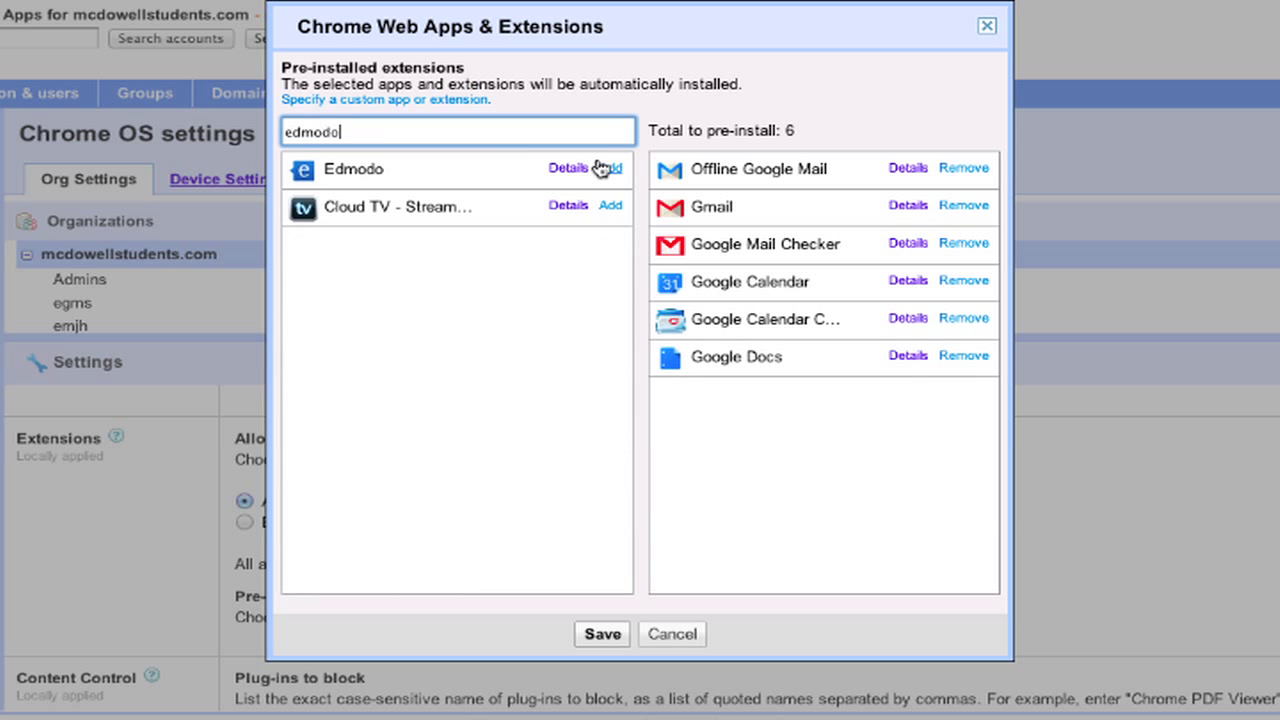
{"action": "left_click", "coordinate": [610, 170]}
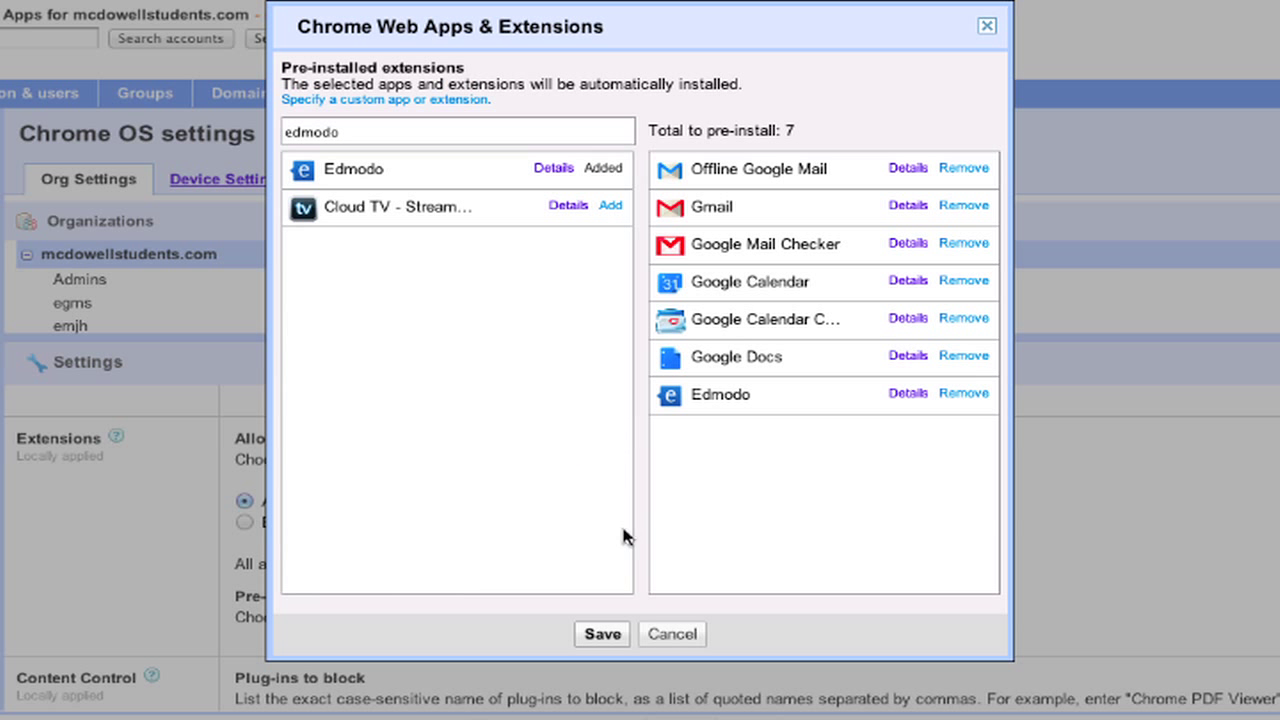
{"action": "left_click", "coordinate": [603, 634]}
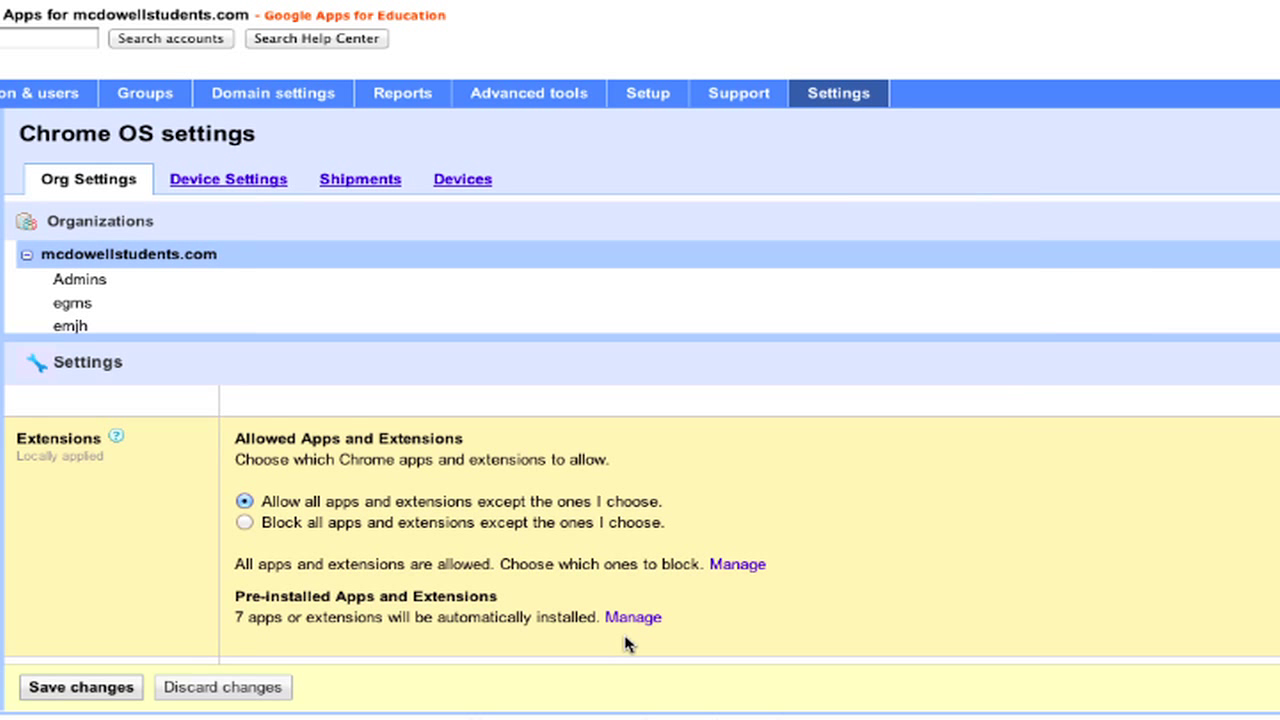
{"action": "left_click", "coordinate": [110, 687]}
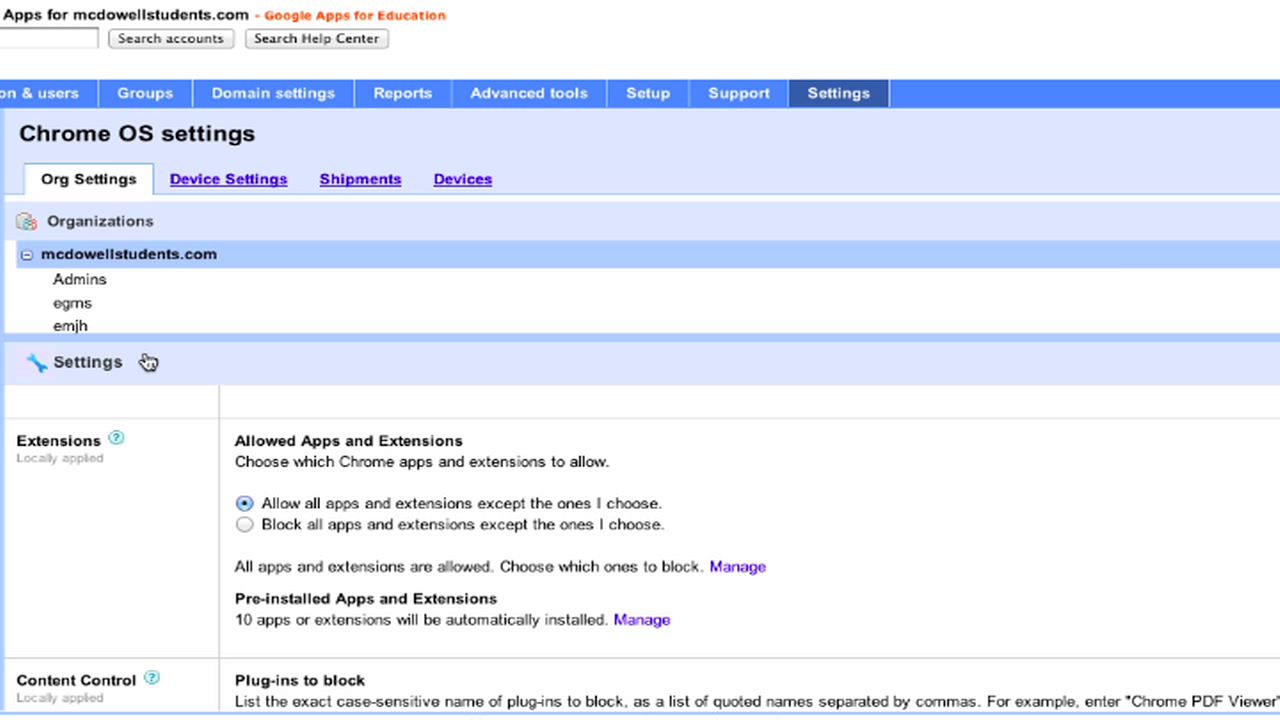
Select the gwe organization, add the 'typing' search apps to its pre-install list, and save.
{"action": "scroll", "coordinate": [145, 303], "scroll_direction": "down", "scroll_amount": 1}
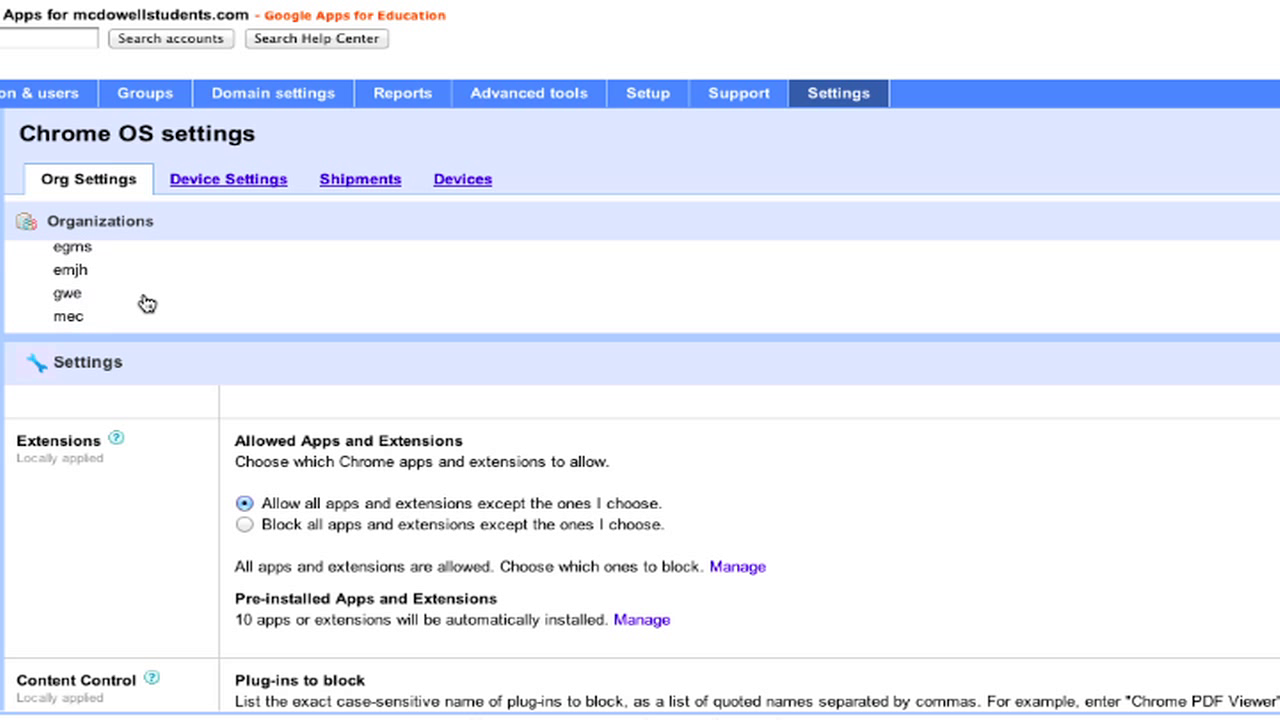
{"action": "left_click", "coordinate": [70, 294]}
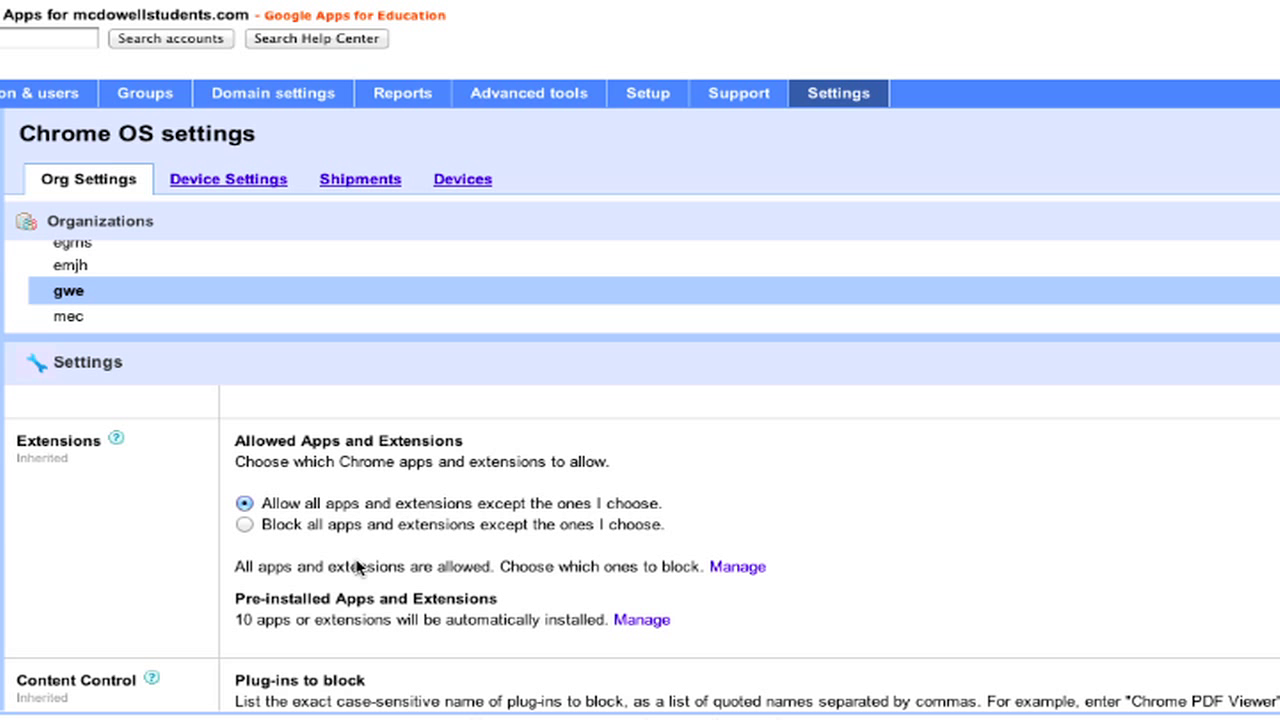
{"action": "left_click", "coordinate": [620, 619]}
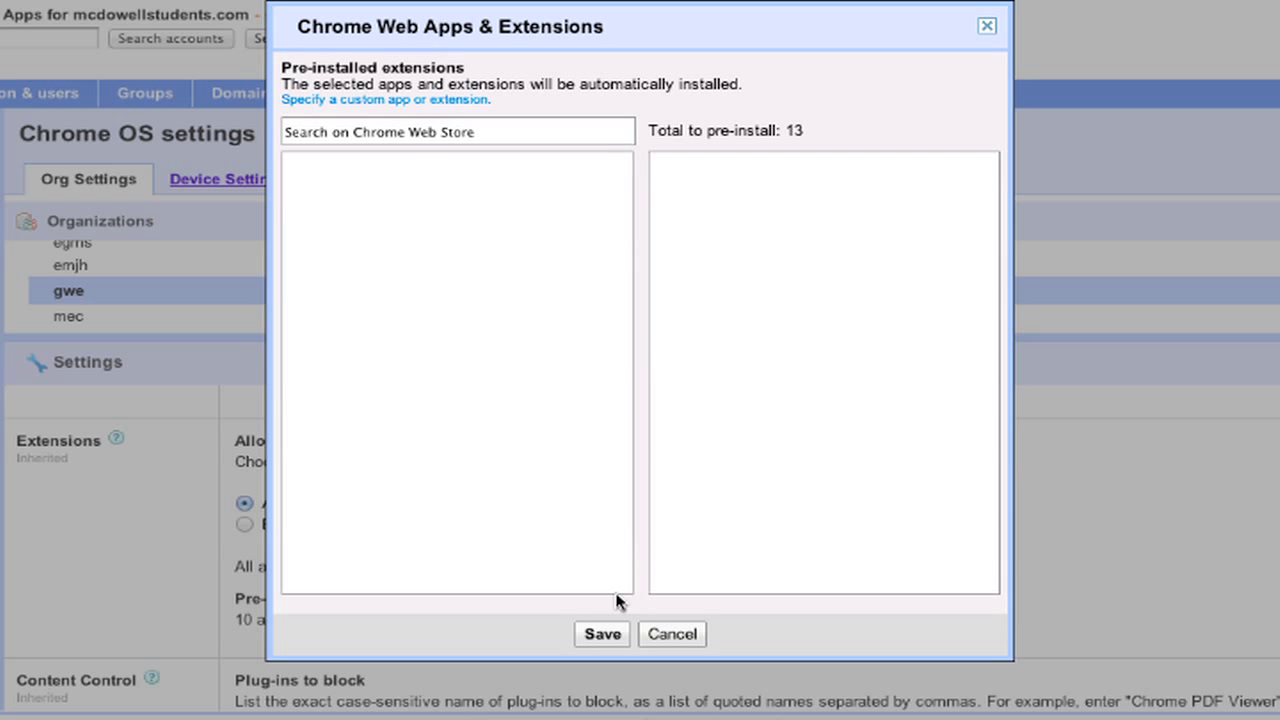
{"action": "left_click", "coordinate": [436, 134]}
{"action": "type", "text": "typ"}
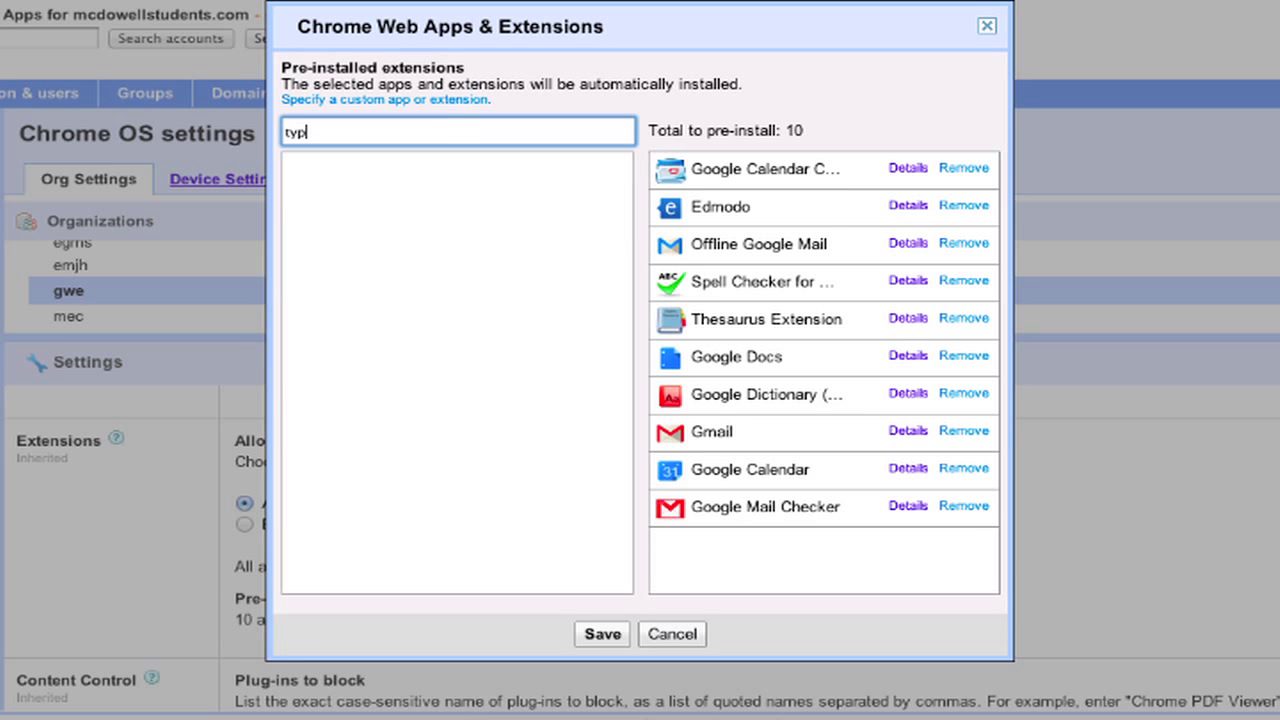
{"action": "type", "text": "ing"}
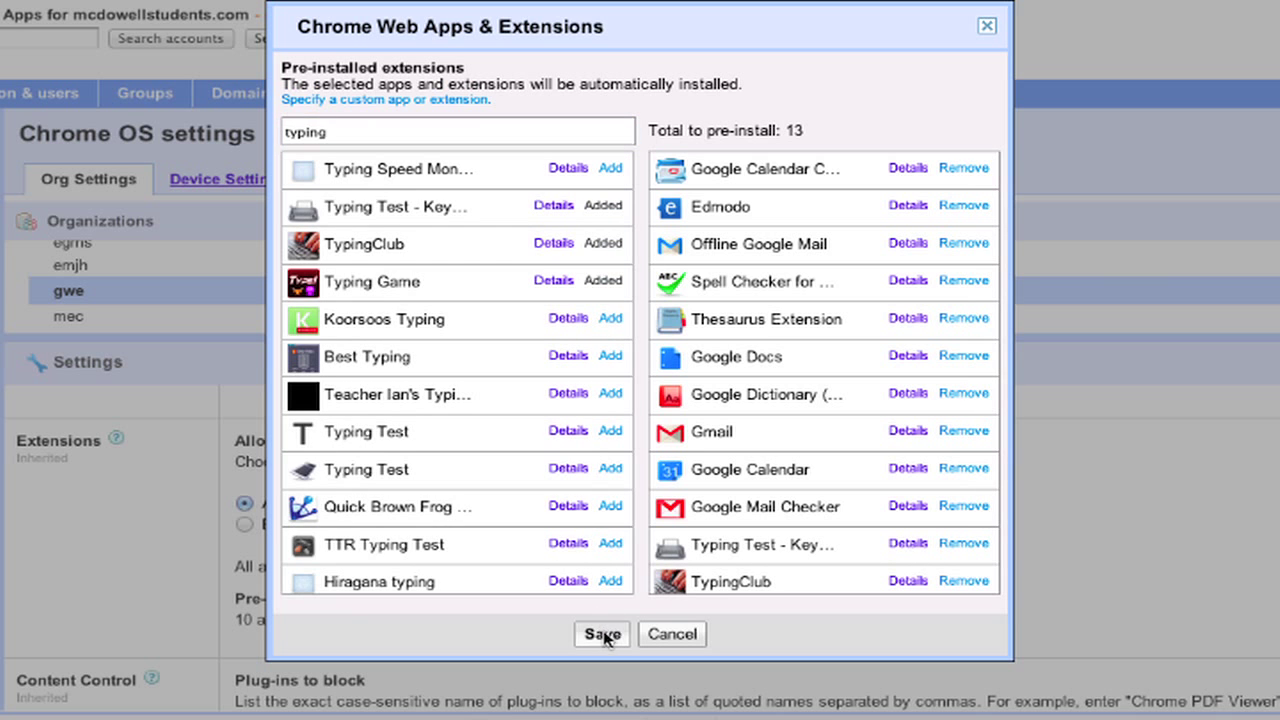
{"action": "left_click", "coordinate": [603, 634]}
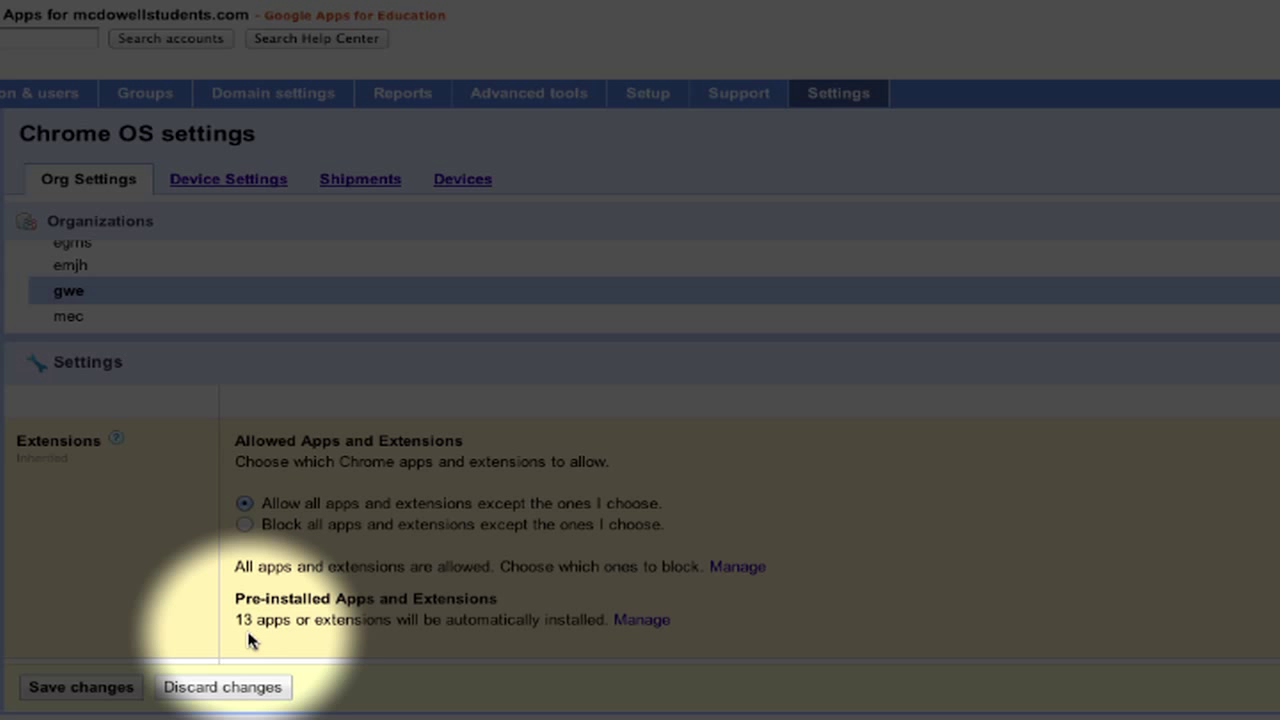
{"action": "left_click", "coordinate": [130, 687]}
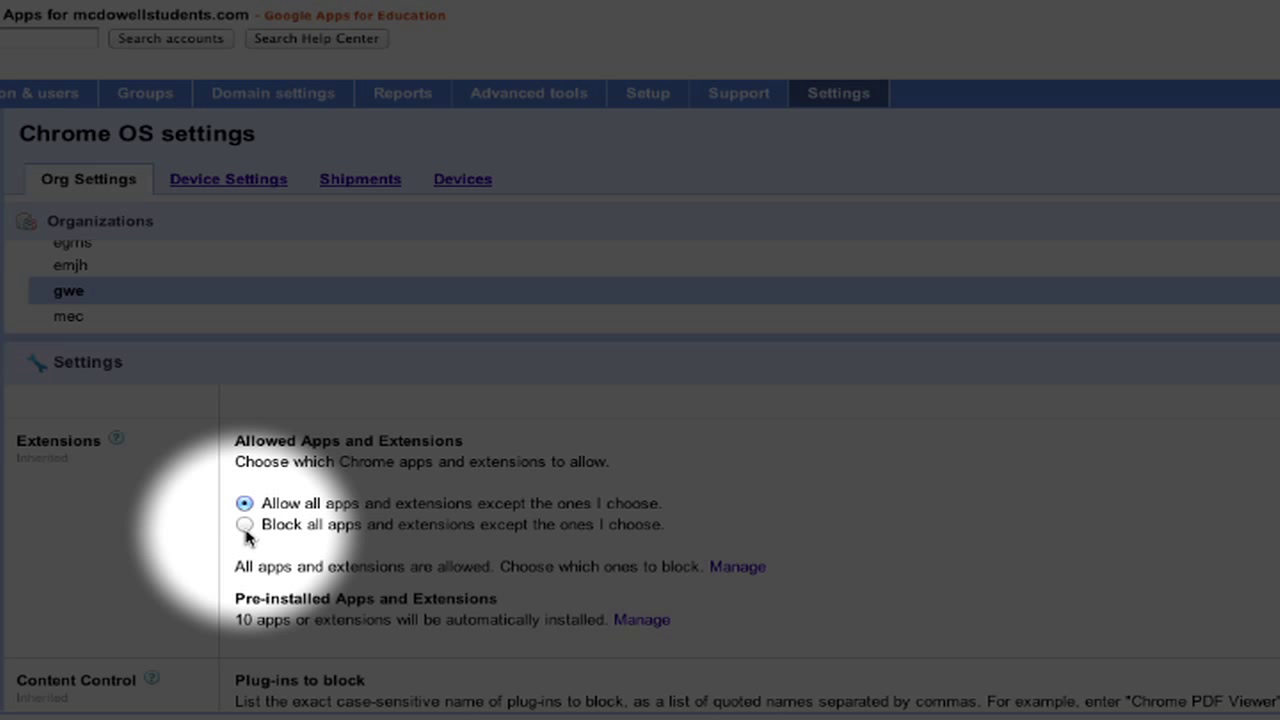
Override gwe's inherited Allow all setting and save the typing apps for 13 pre-installed apps.
{"action": "left_click", "coordinate": [244, 524]}
{"action": "left_click", "coordinate": [245, 504]}
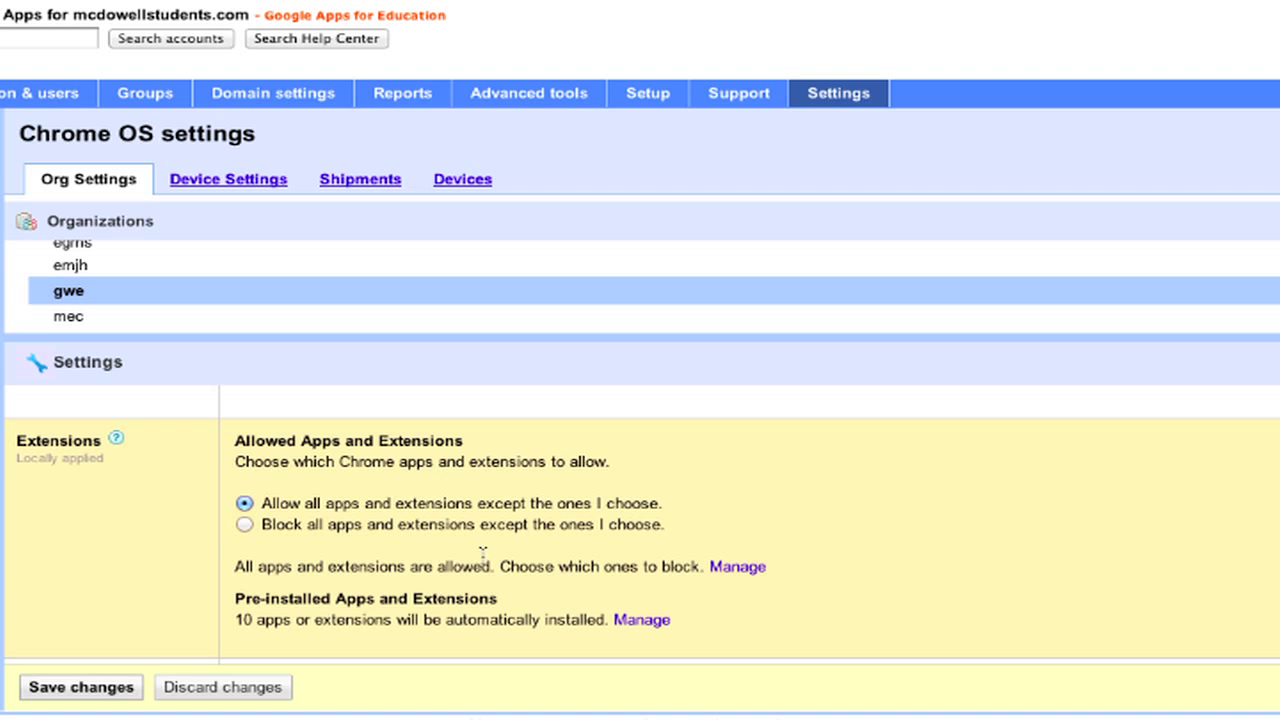
{"action": "left_click", "coordinate": [638, 620]}
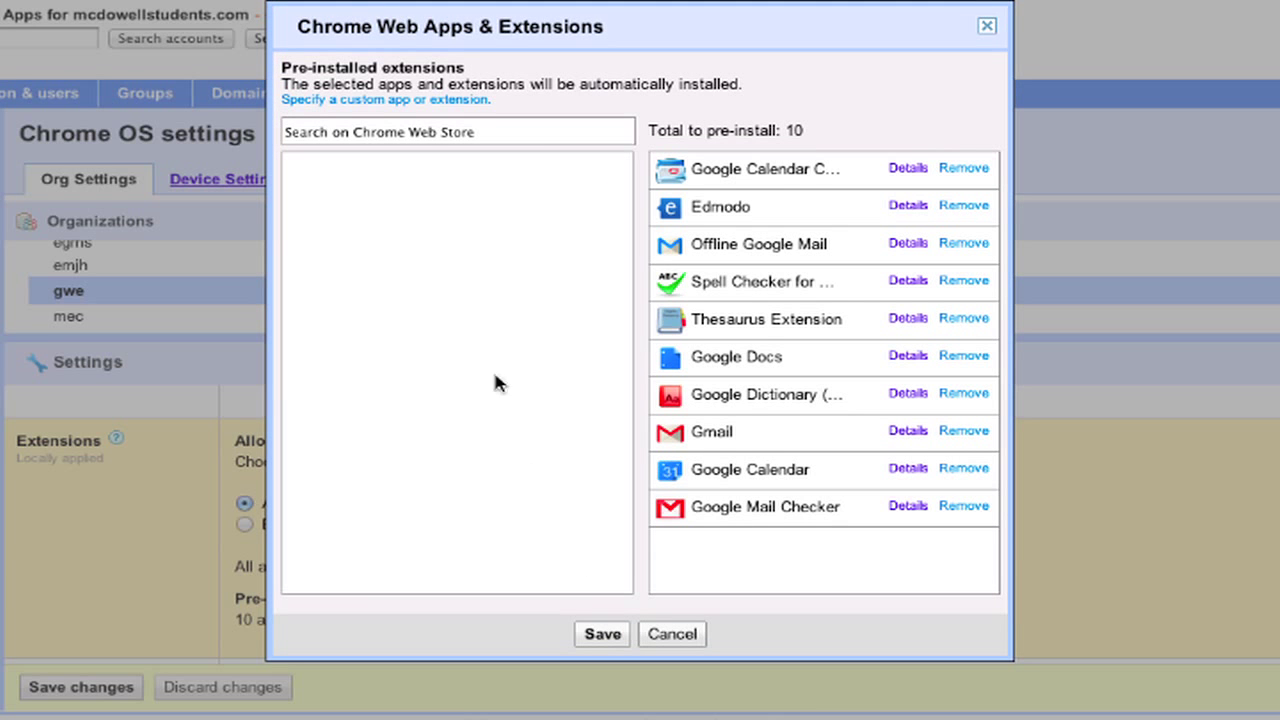
{"action": "left_click", "coordinate": [454, 138]}
{"action": "type", "text": "typing"}
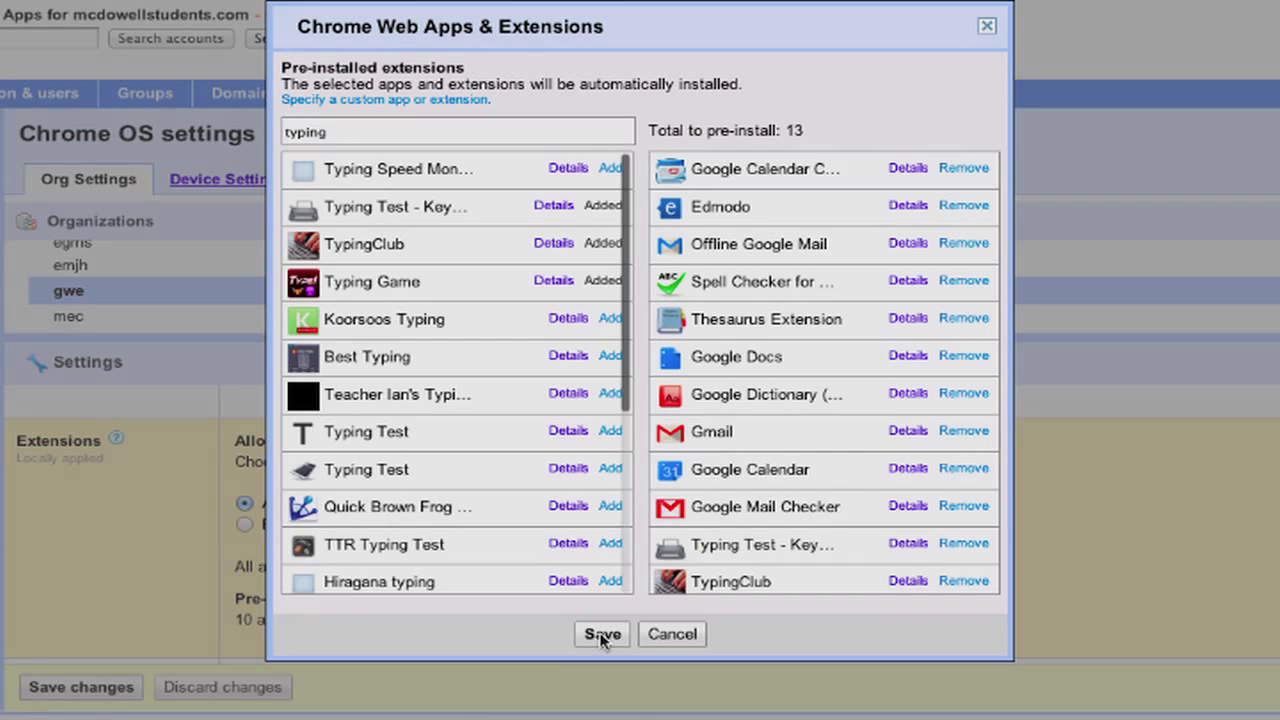
{"action": "left_click", "coordinate": [602, 633]}
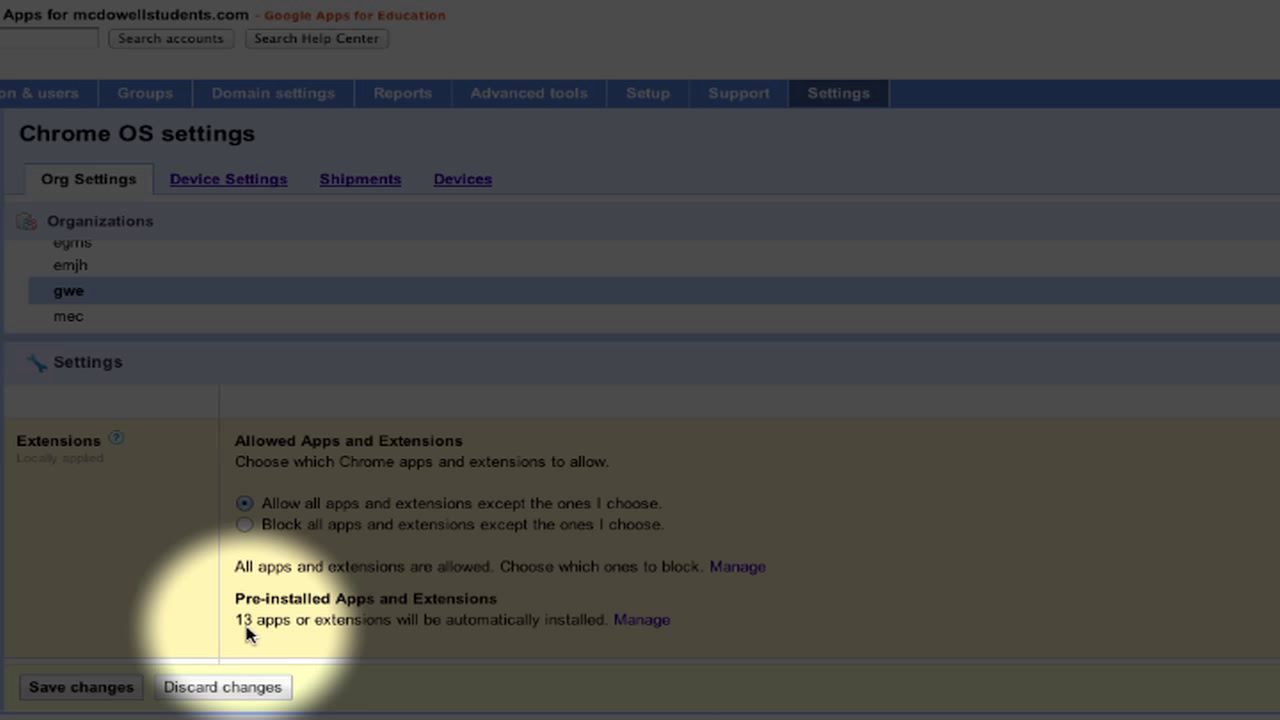
{"action": "left_click", "coordinate": [81, 687]}
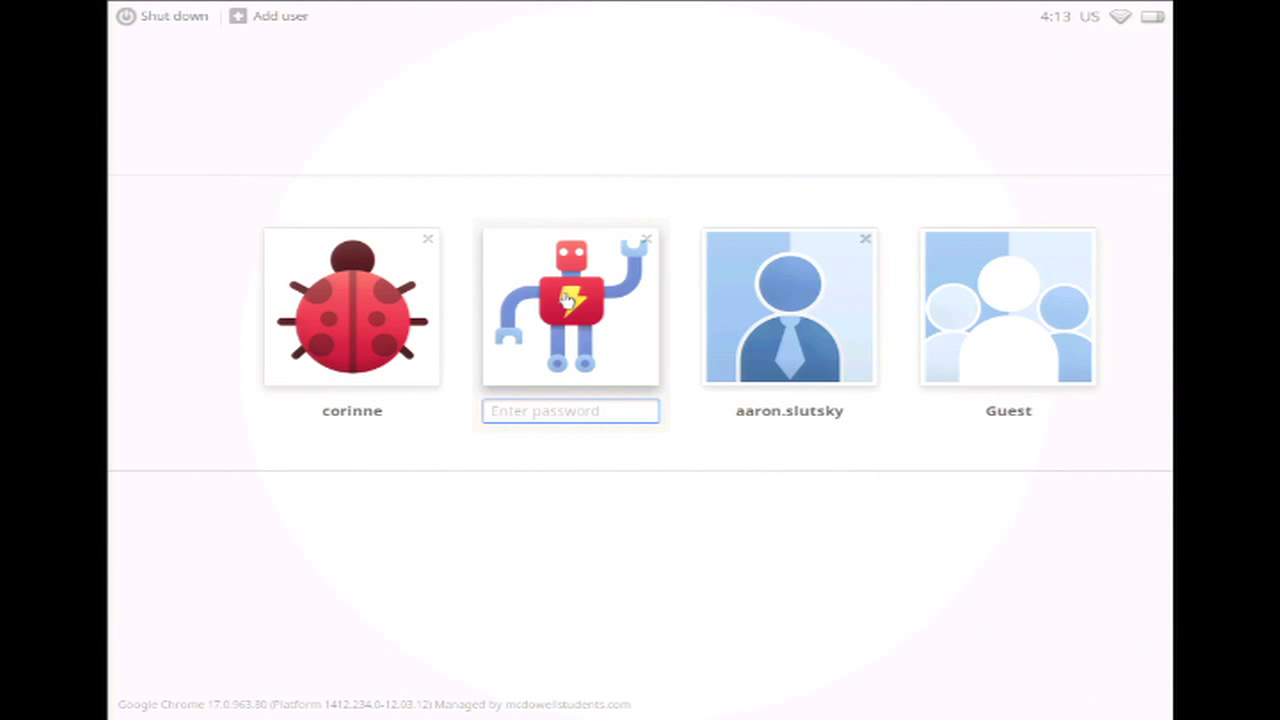
Sign in on the Chromebook with a student's password to view the pre-installed apps.
{"action": "type", "text": "••"}
{"action": "key", "text": "Return"}
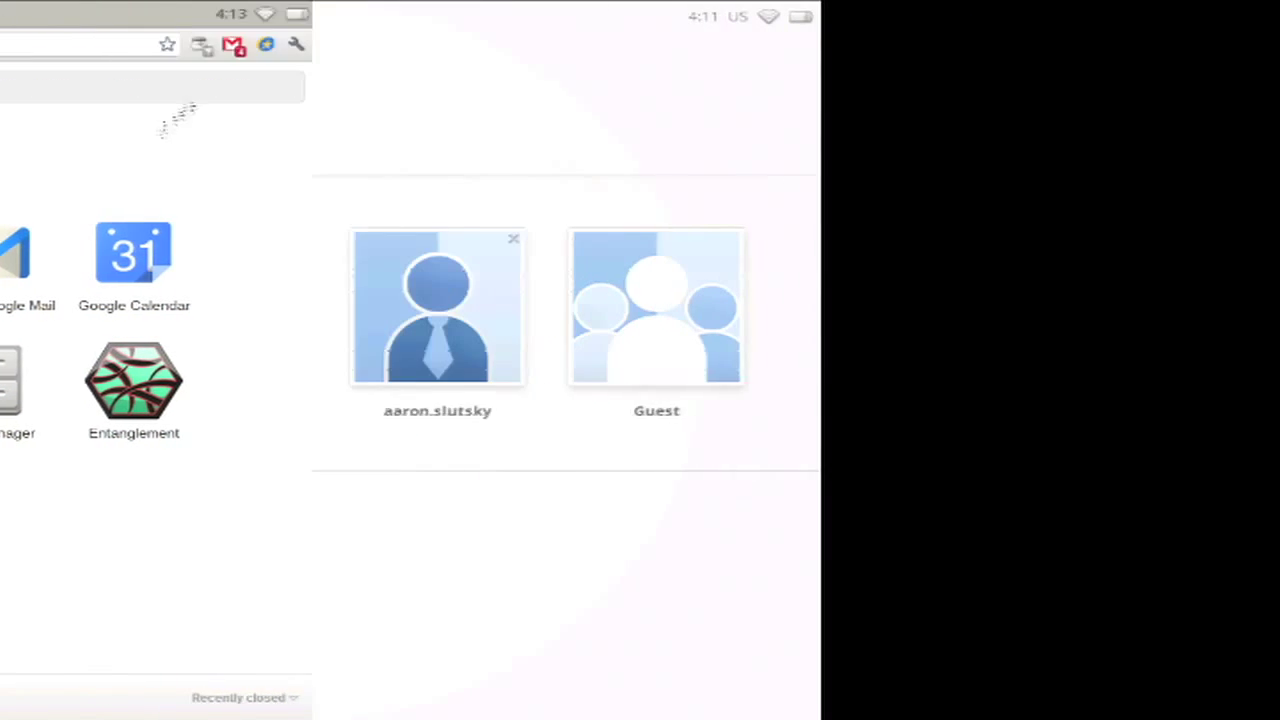
{"action": "type", "text": "a"}
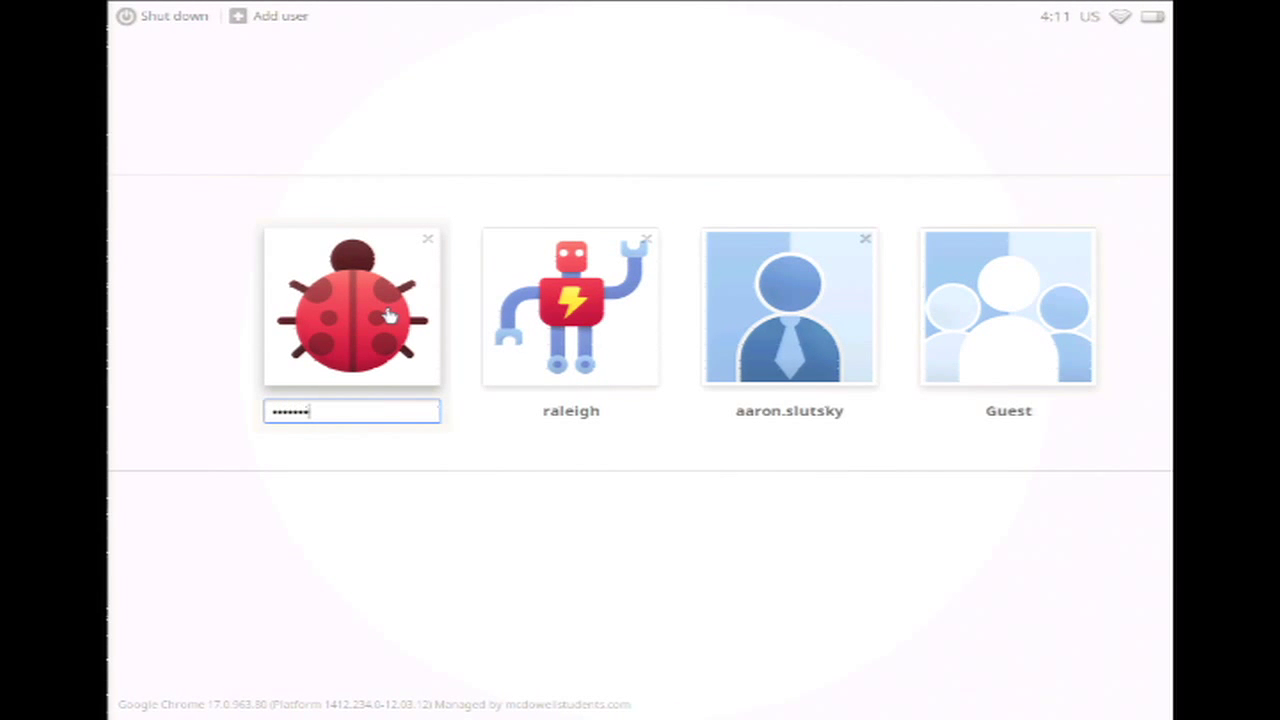
{"action": "key", "text": "Return"}
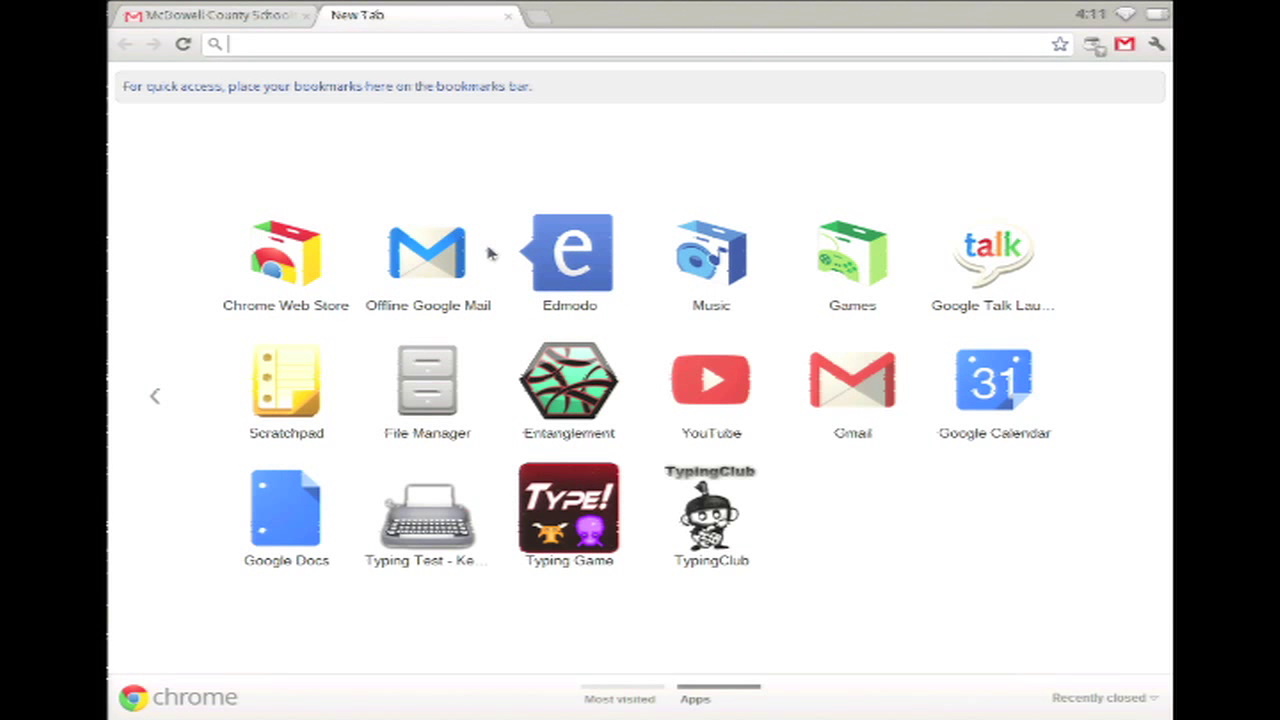